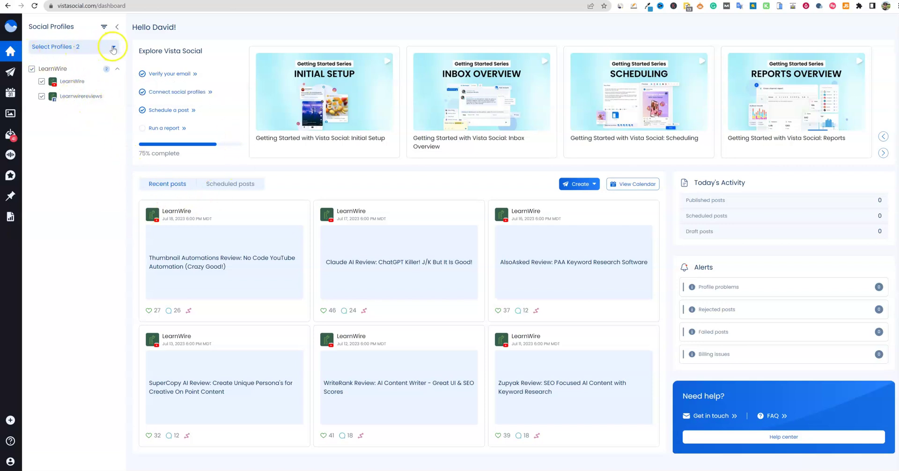
- Open and close the social profile filter, then scroll through the dashboard
left_click(113, 48)
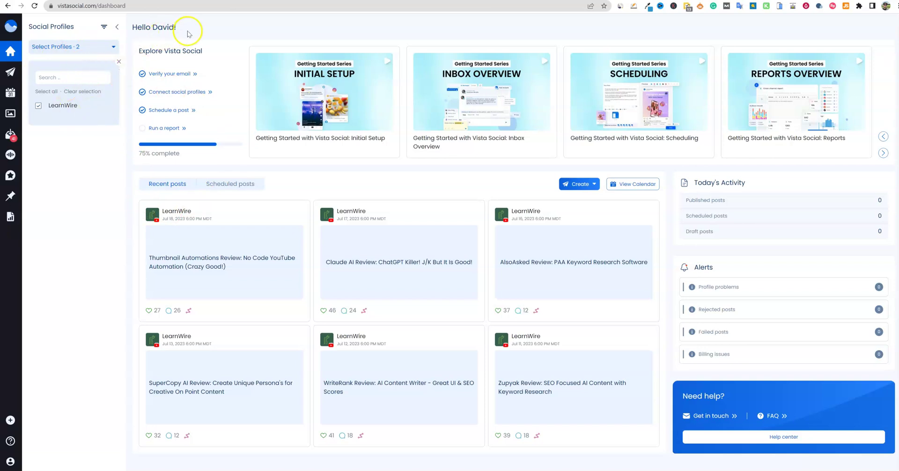
left_click(211, 33)
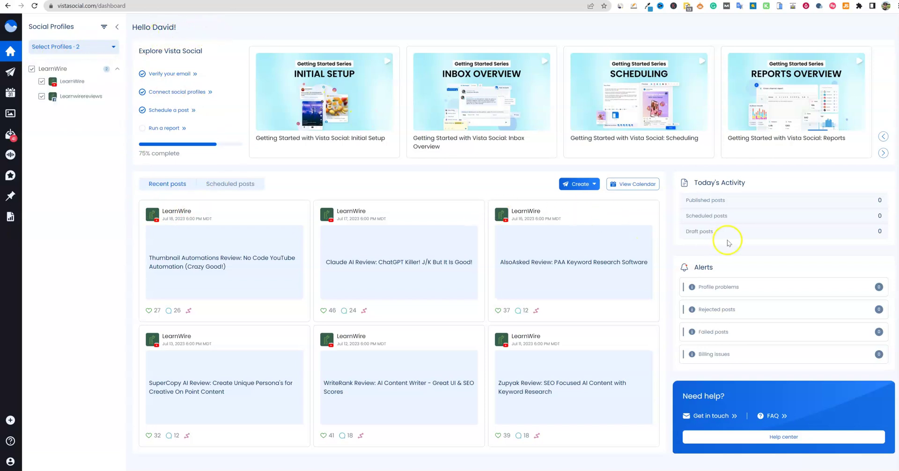
scroll(728, 239, "down", 1)
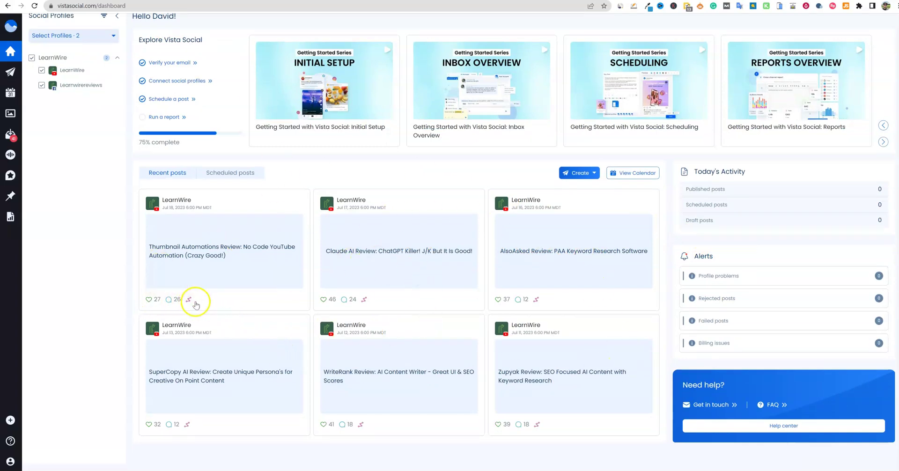
mouse_move(364, 302)
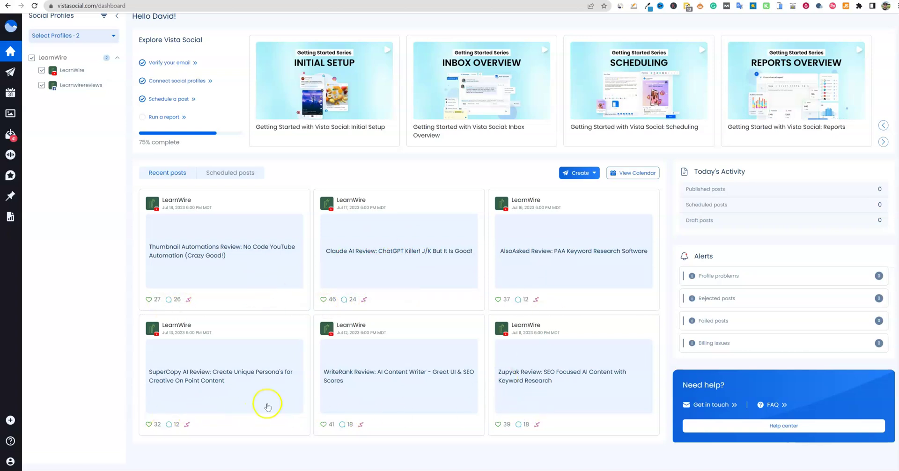
scroll(473, 300, "up", 1)
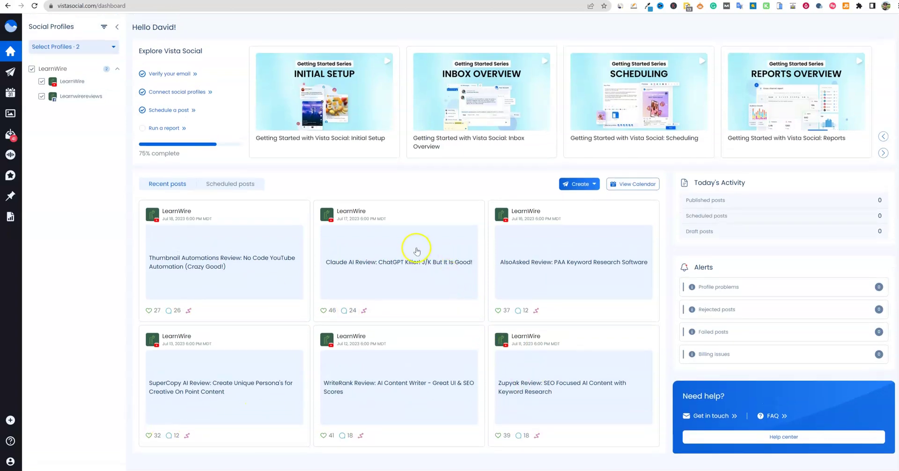
- Inspect the Claude AI Review post's statistics and actions, then return to the dashboard
left_click(413, 251)
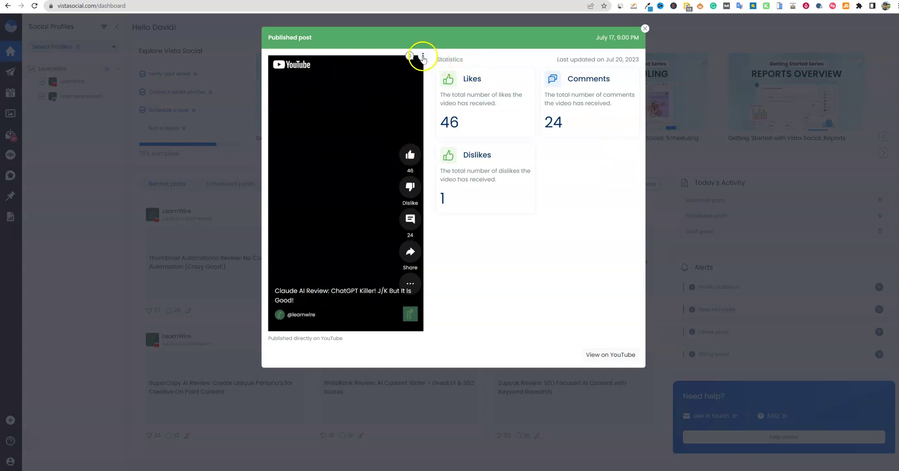
left_click(423, 56)
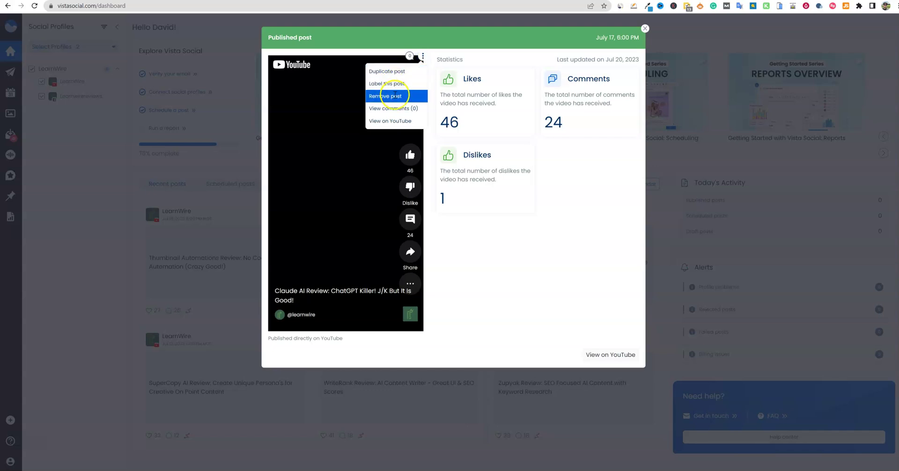
left_click(396, 117)
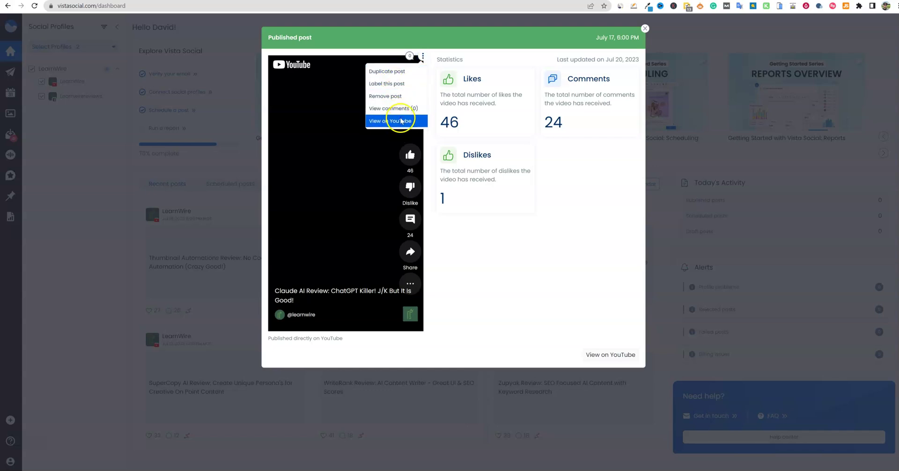
left_click(645, 28)
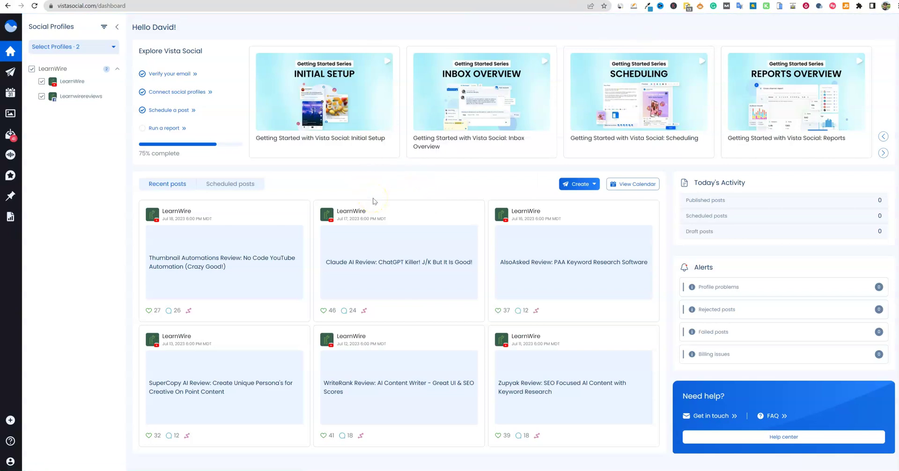
- Check the Thumbnail Automations Review post's statistics, then go to the Reports calendar
left_click(261, 239)
left_click(422, 56)
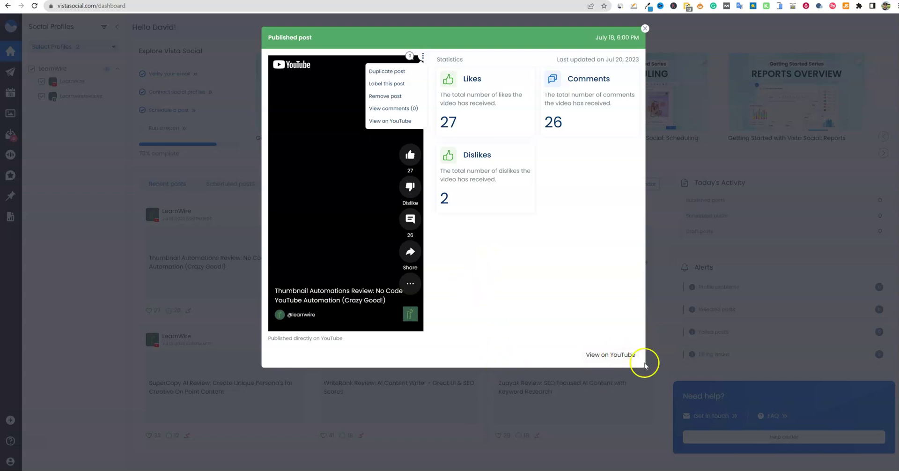
left_click(645, 28)
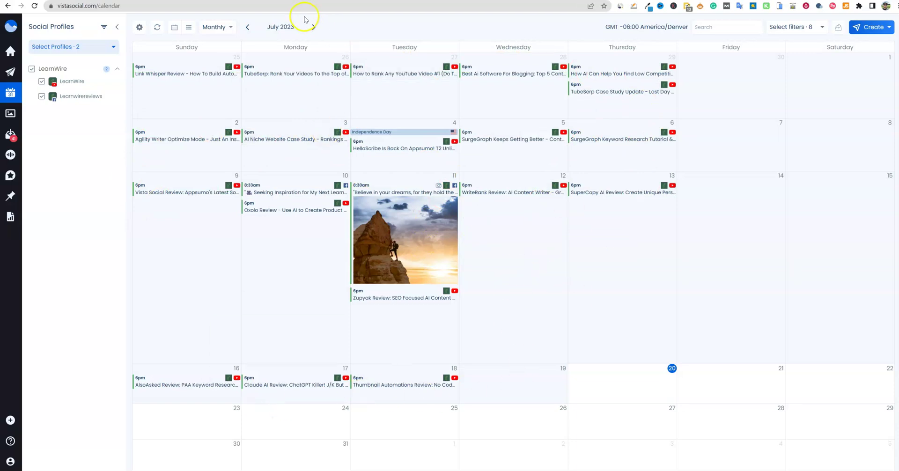
mouse_move(14, 47)
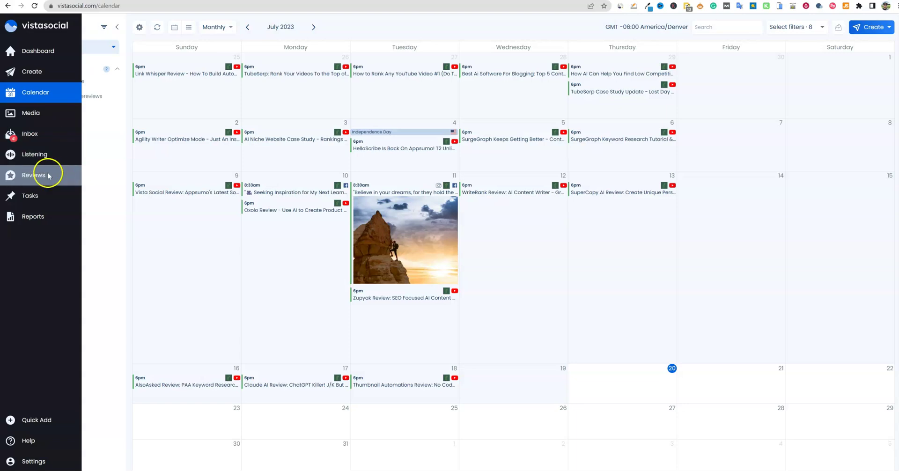
left_click(41, 216)
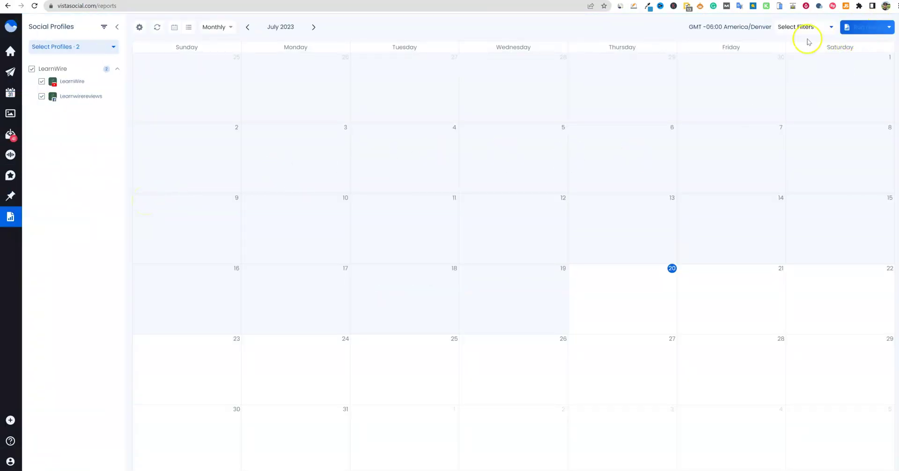
- Run the cross-channel Social media performance report for Jun 20 – Jul 20, 2023
left_click(889, 27)
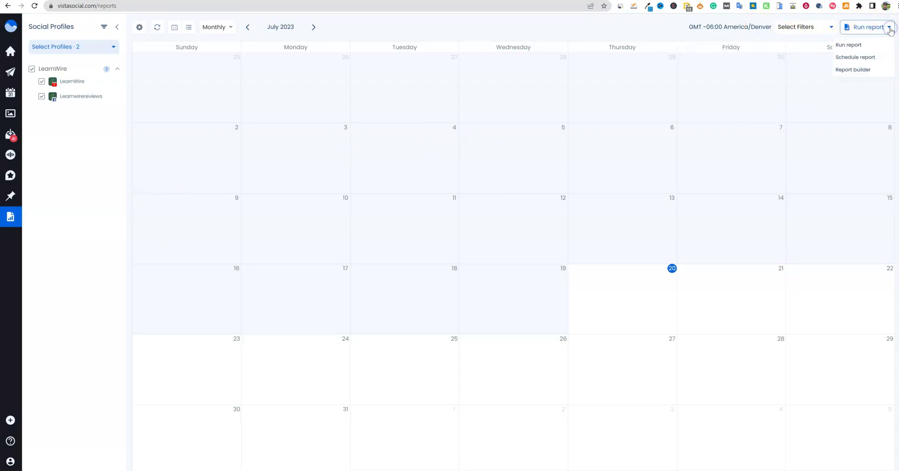
left_click(861, 70)
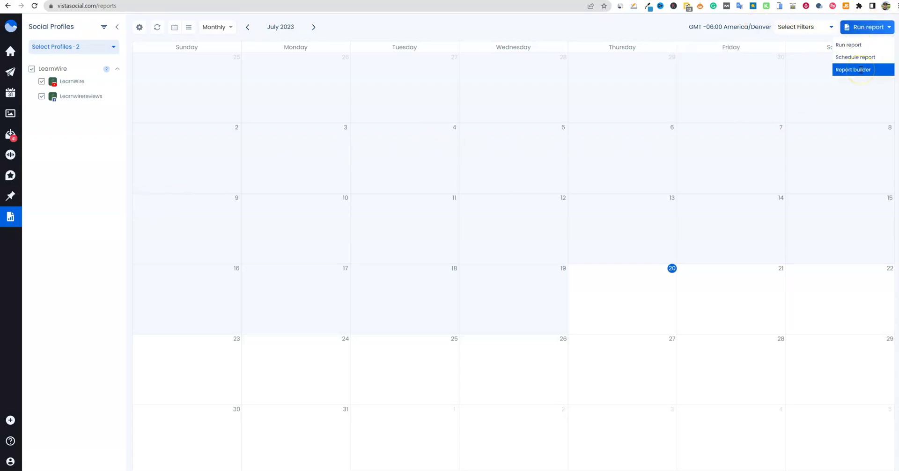
left_click(853, 45)
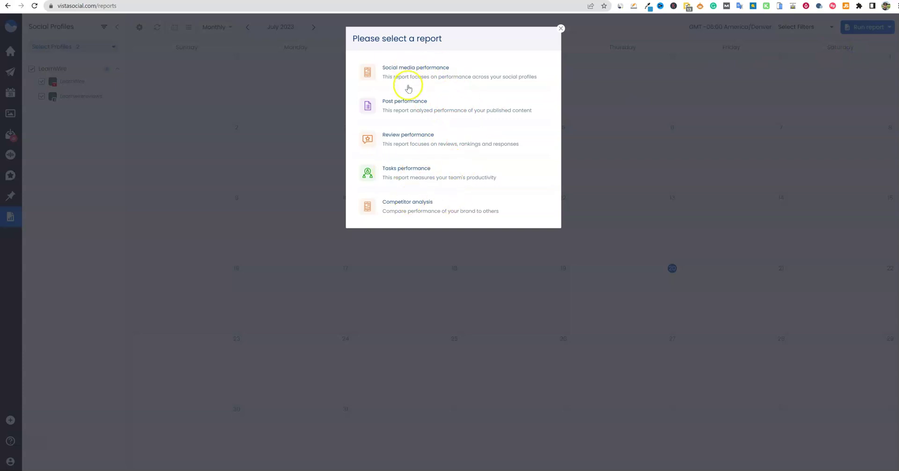
left_click(416, 70)
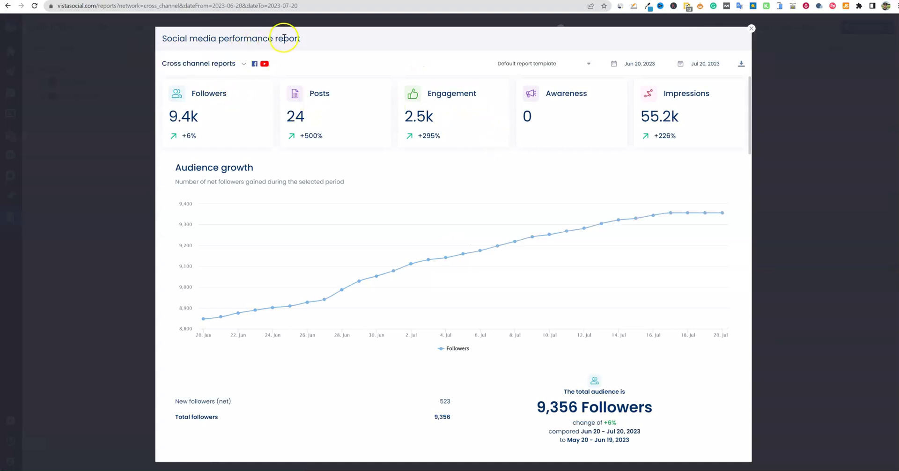
- Switch the report to Facebook page data and scroll through its results
left_click(244, 65)
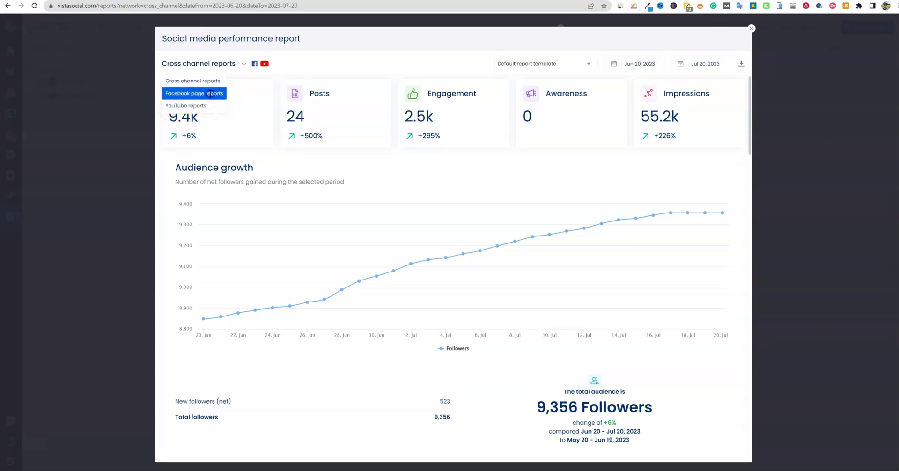
left_click(194, 93)
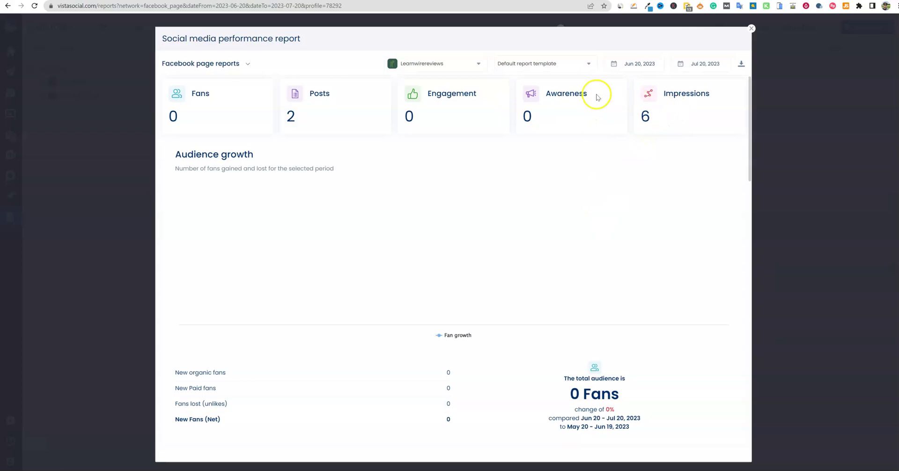
scroll(459, 284, "down", 5)
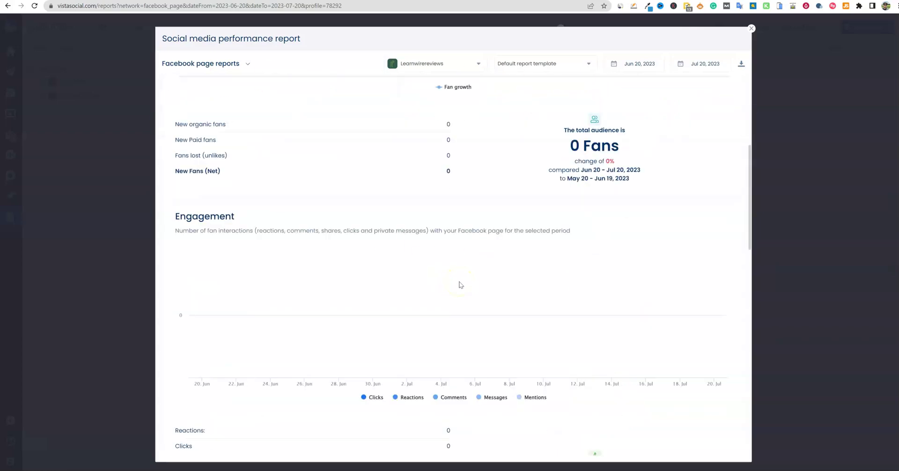
scroll(459, 284, "down", 10)
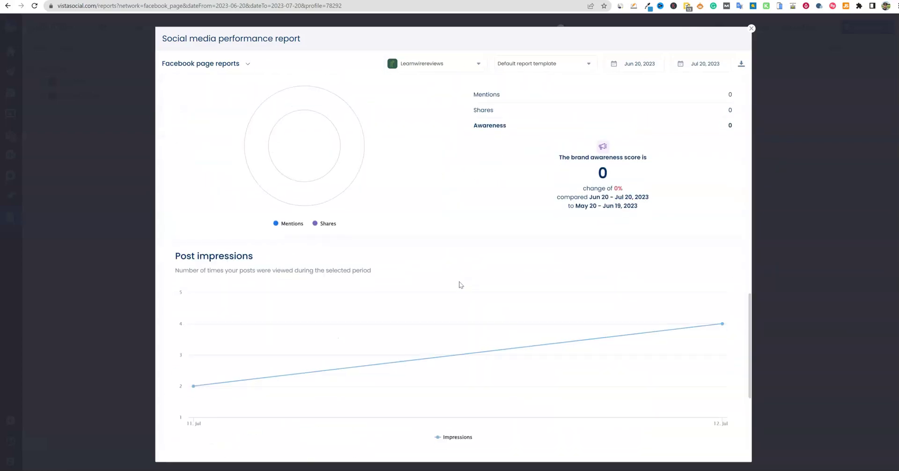
scroll(460, 284, "down", 3)
scroll(460, 281, "up", 15)
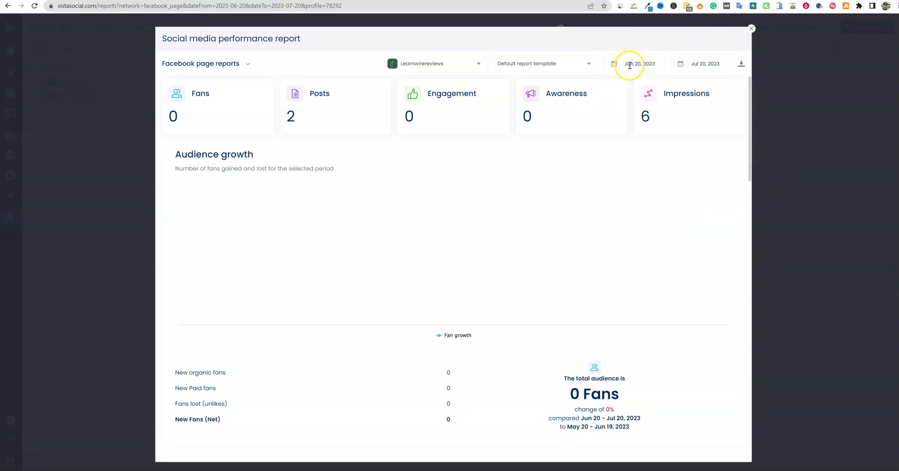
- Switch the performance report to YouTube data (9.4k subscribers, 55.2k views, 22 videos)
left_click(241, 65)
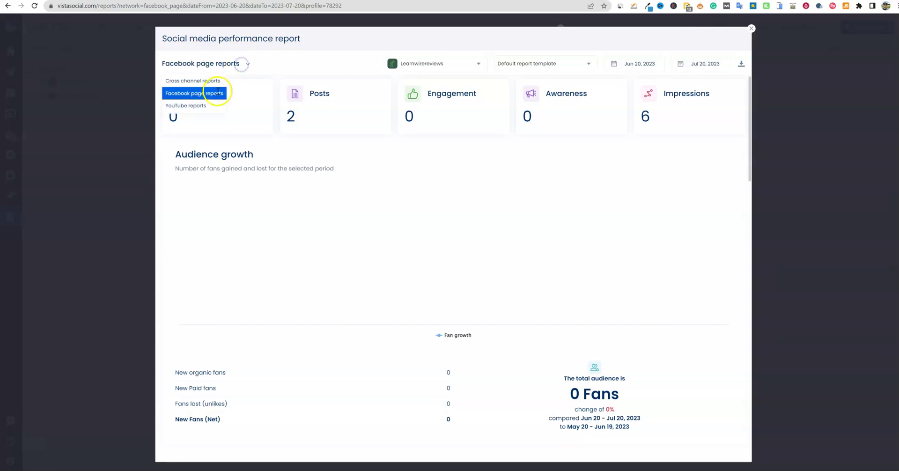
left_click(199, 105)
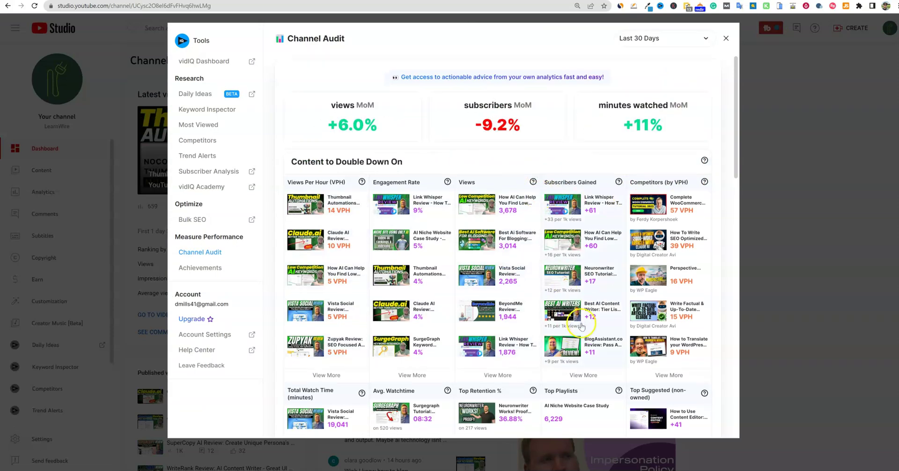
scroll(578, 327, "down", 10)
scroll(580, 327, "up", 5)
scroll(580, 326, "up", 5)
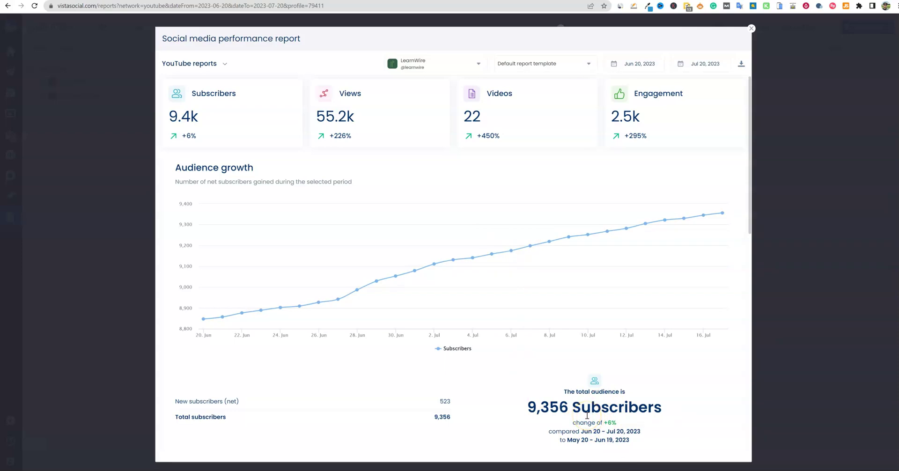
- Leave the start date and Default template unchanged, and close the YouTube performance report
left_click(641, 63)
left_click(646, 43)
left_click(567, 66)
left_click(497, 85)
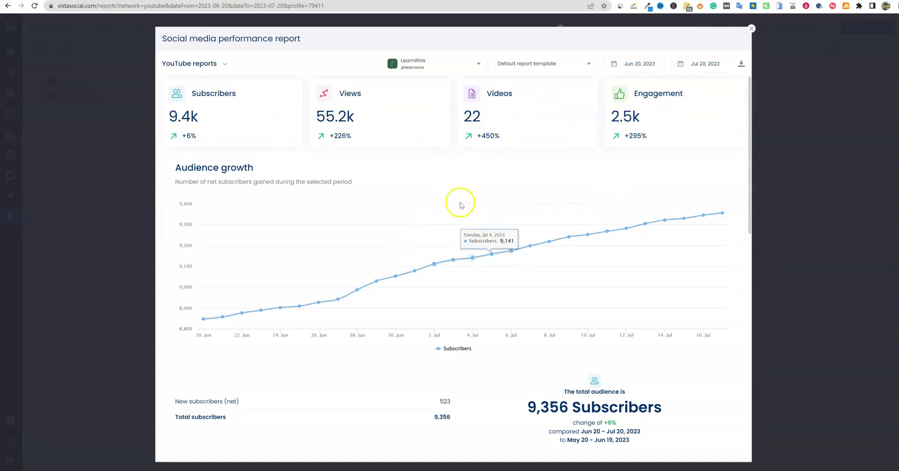
left_click(752, 29)
- Open the Post performance report and switch it to YouTube data
left_click(396, 100)
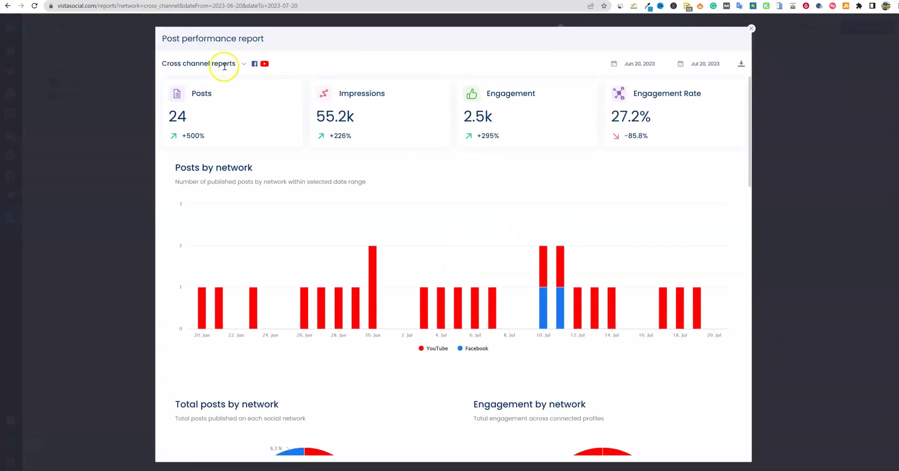
left_click(244, 64)
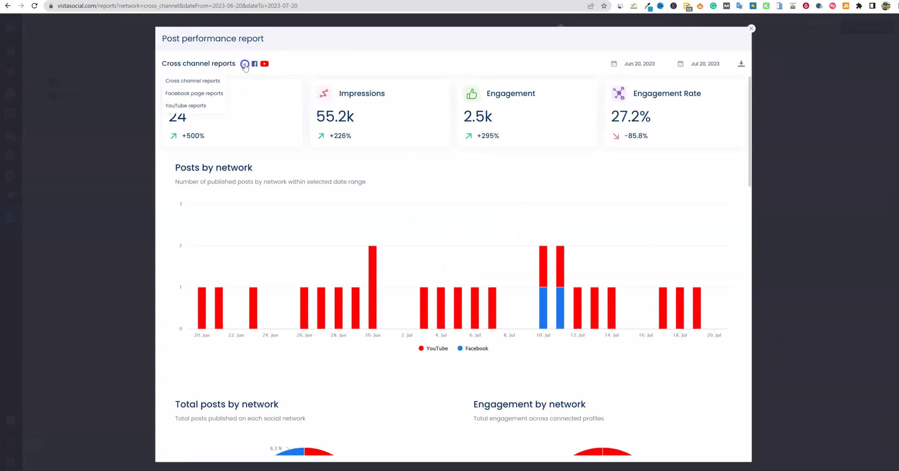
left_click(199, 105)
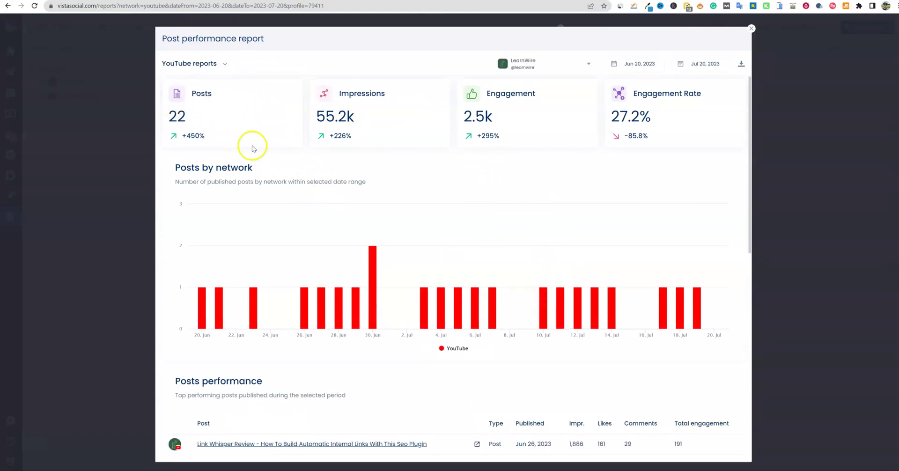
mouse_move(381, 288)
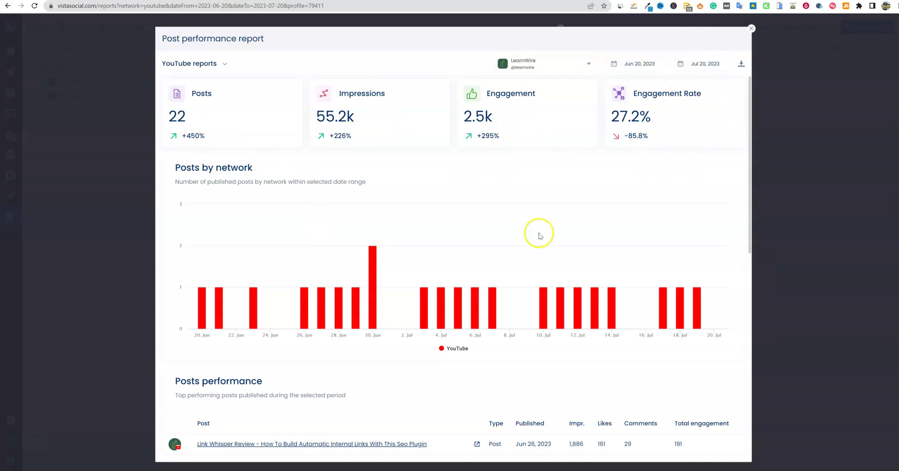
mouse_move(236, 316)
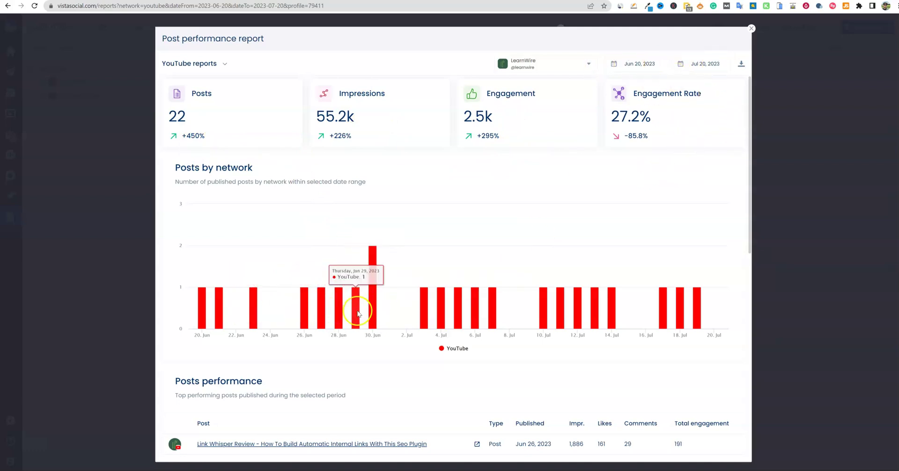
mouse_move(339, 313)
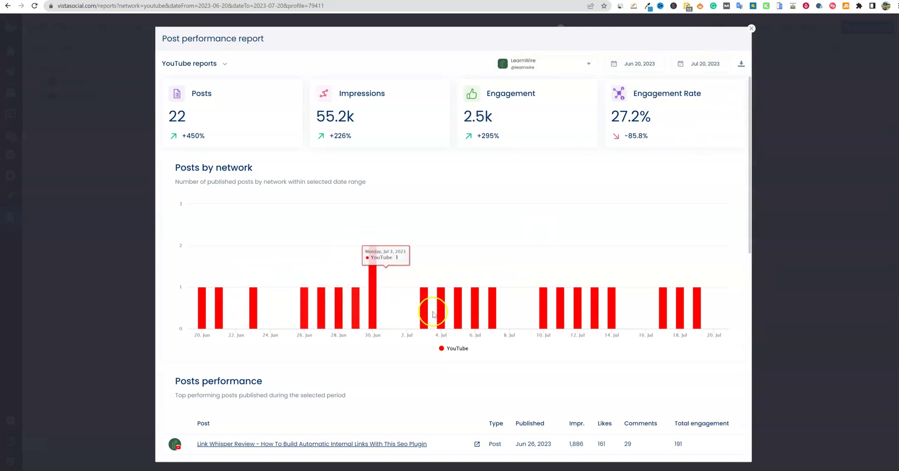
- Scroll the Posts performance table and try sorting by comment count and publish date
scroll(315, 355, "down", 6)
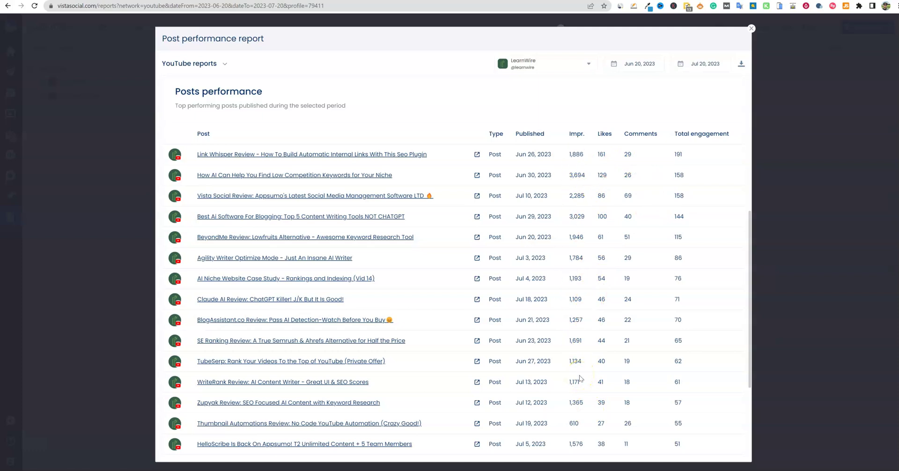
scroll(580, 379, "down", 2)
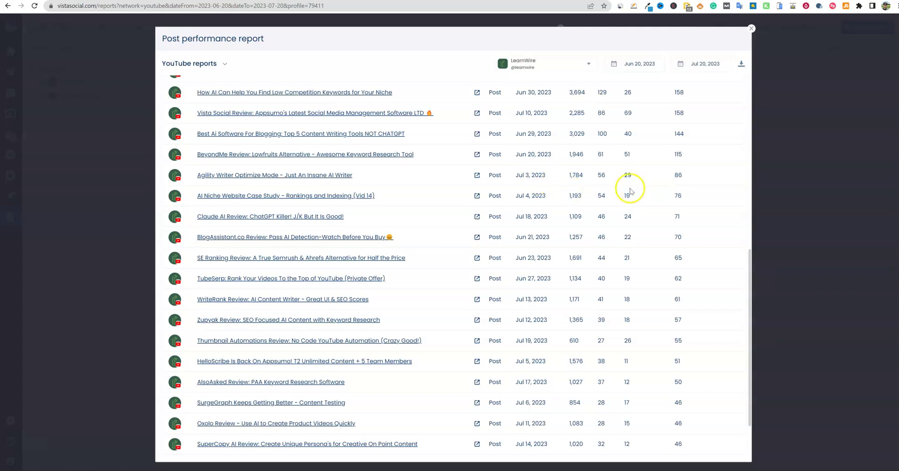
scroll(637, 199, "up", 4)
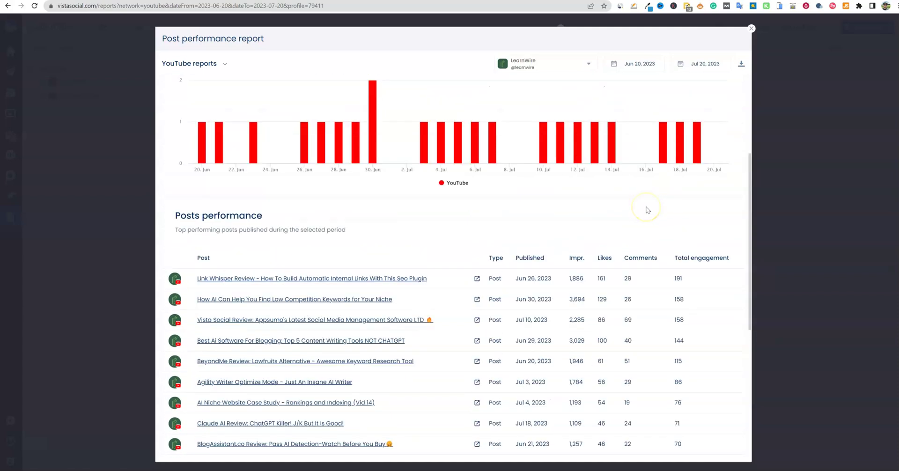
scroll(646, 209, "down", 3)
left_click(642, 134)
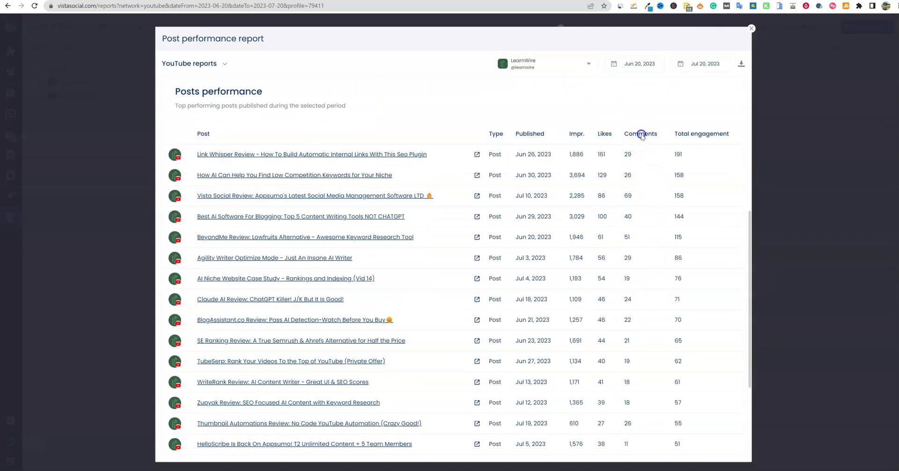
double_click(642, 134)
double_click(709, 134)
left_click(530, 134)
left_click_drag(588, 125, 586, 125)
scroll(482, 175, "up", 7)
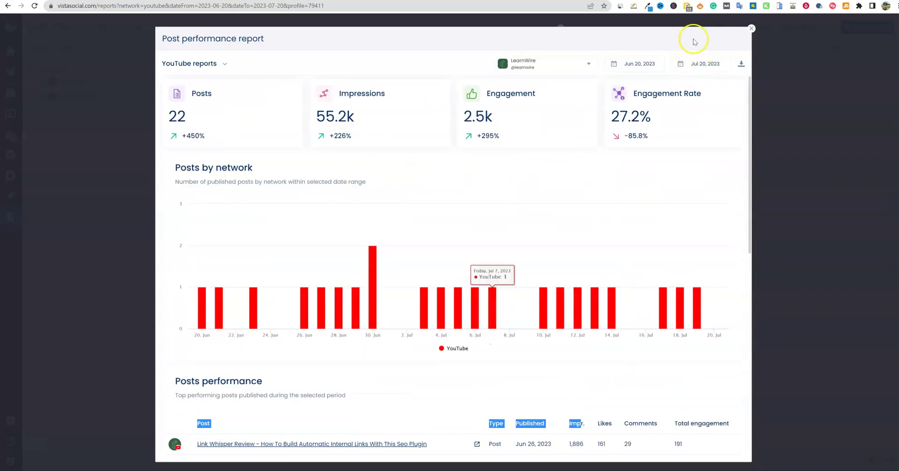
- Close the post report and report chooser, then open and close the empty Report Builder
left_click(751, 29)
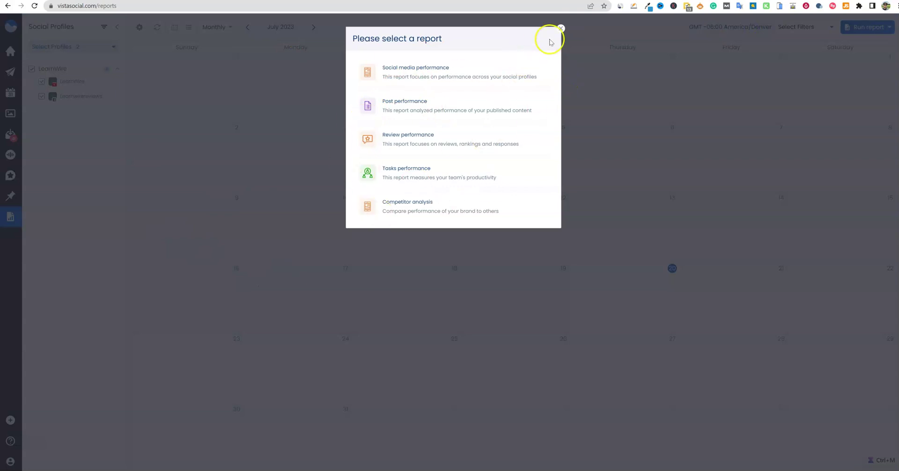
left_click(561, 28)
left_click(889, 27)
left_click(864, 69)
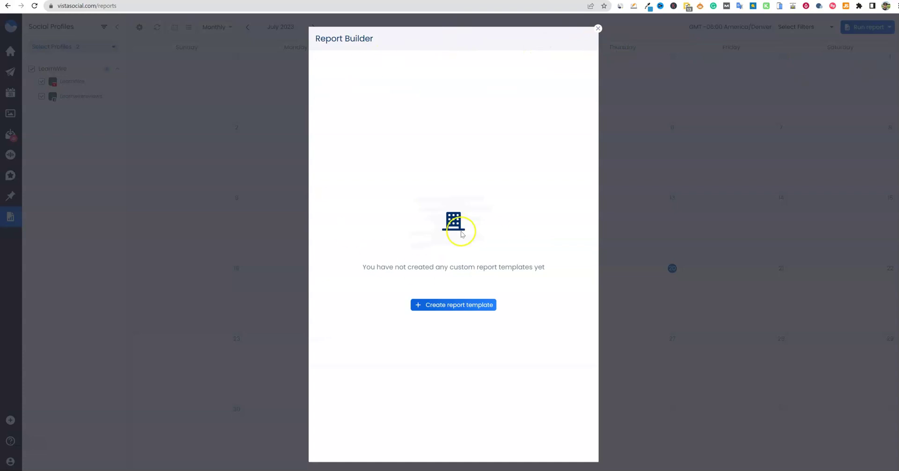
left_click(598, 29)
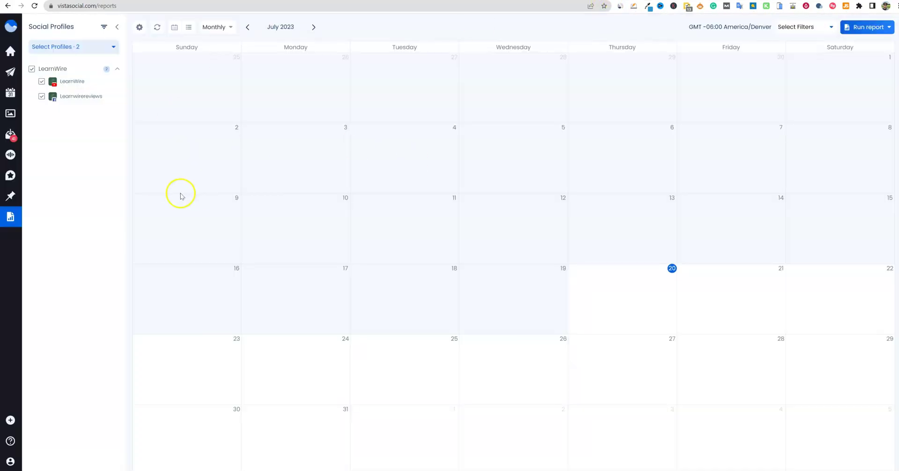
mouse_move(20, 195)
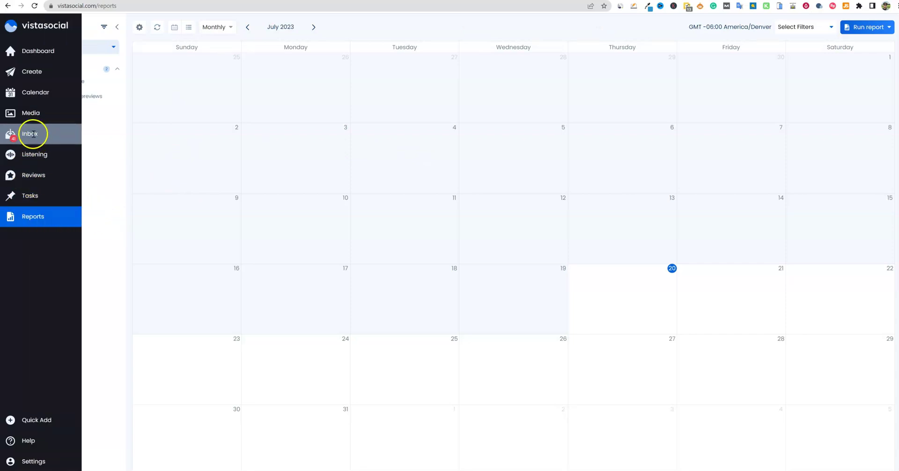
- Show inbox messages without the Learnwirereviews profile and filter to unread conversations
left_click(33, 134)
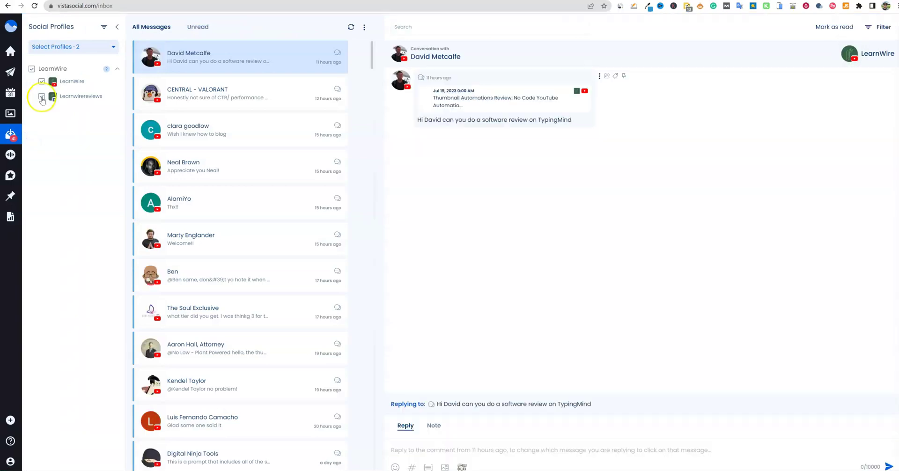
left_click(41, 97)
left_click(227, 386)
left_click(191, 55)
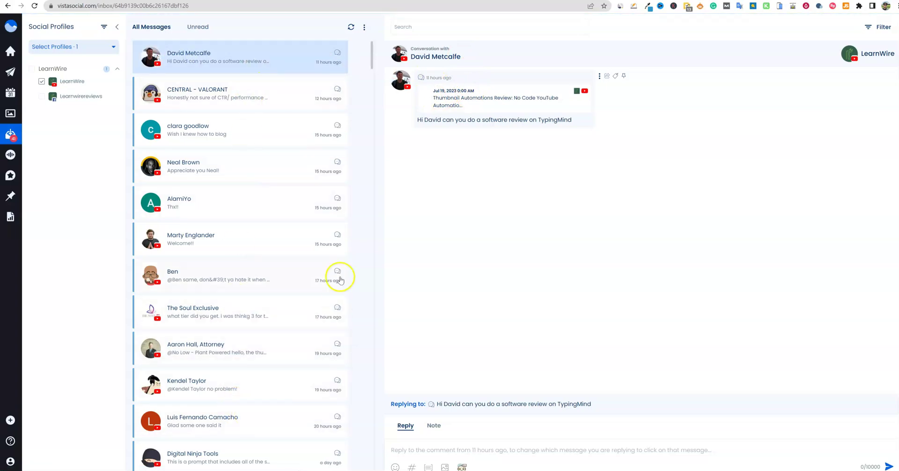
left_click(363, 29)
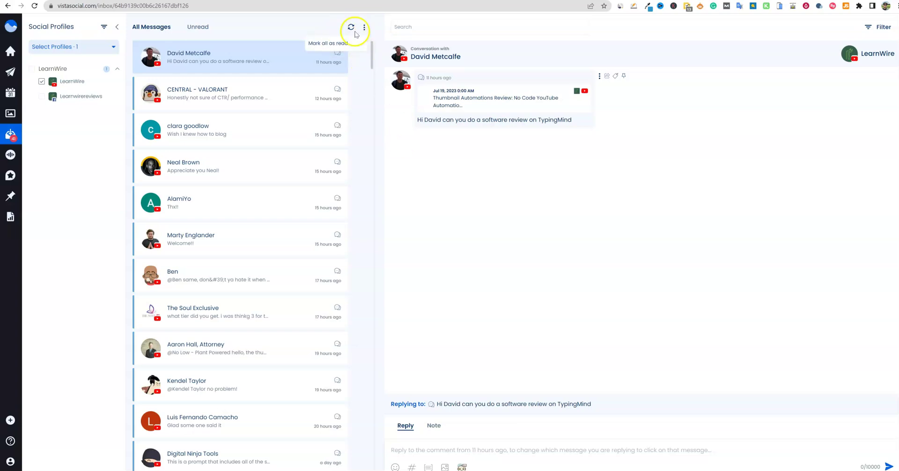
left_click(200, 27)
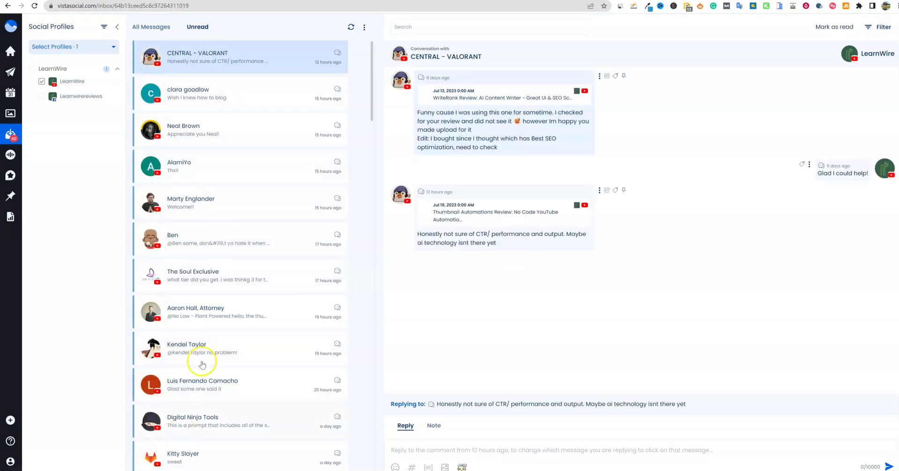
- Reply 'Cool! Thanks for the update!' to the earlier WriteRank Review comment
left_click(201, 54)
left_click(609, 76)
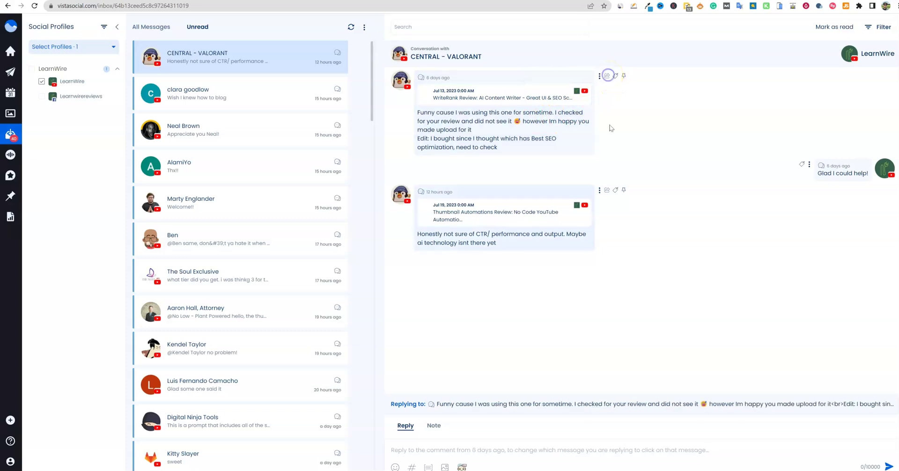
left_click(404, 452)
type("q")
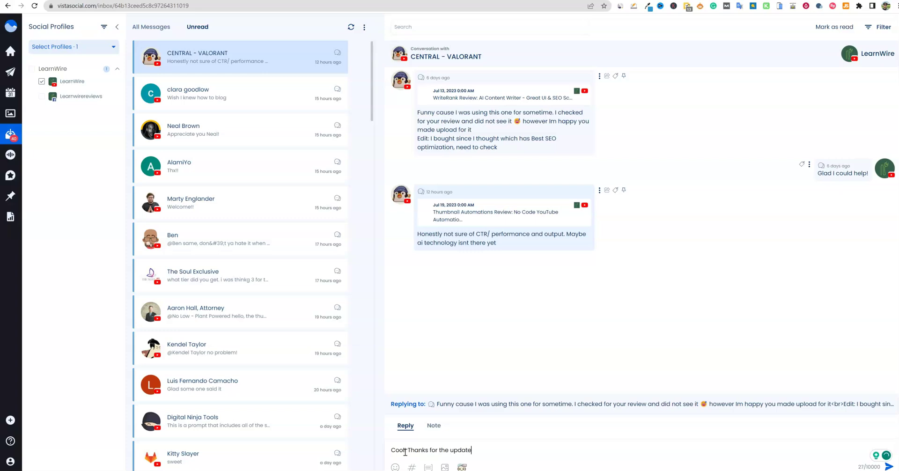
type("!")
left_click(888, 467)
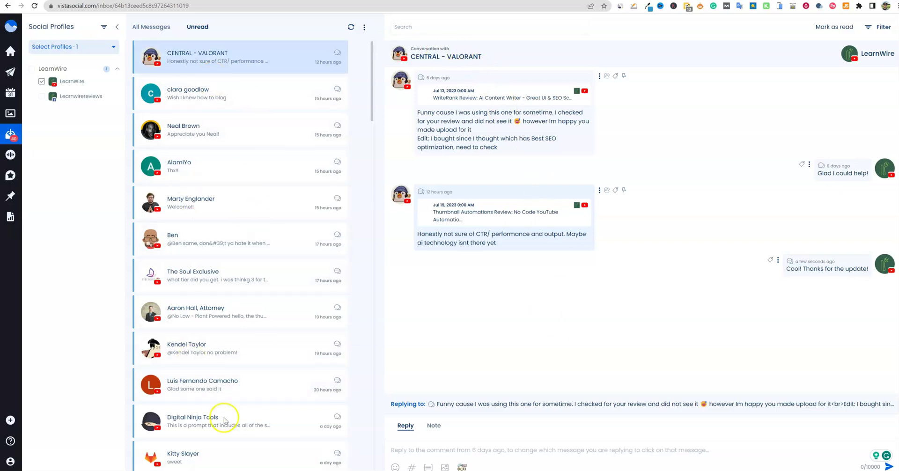
- Switch to the WriteRank Review YouTube video page showing 1.1K views and 41 likes
left_click(265, 61)
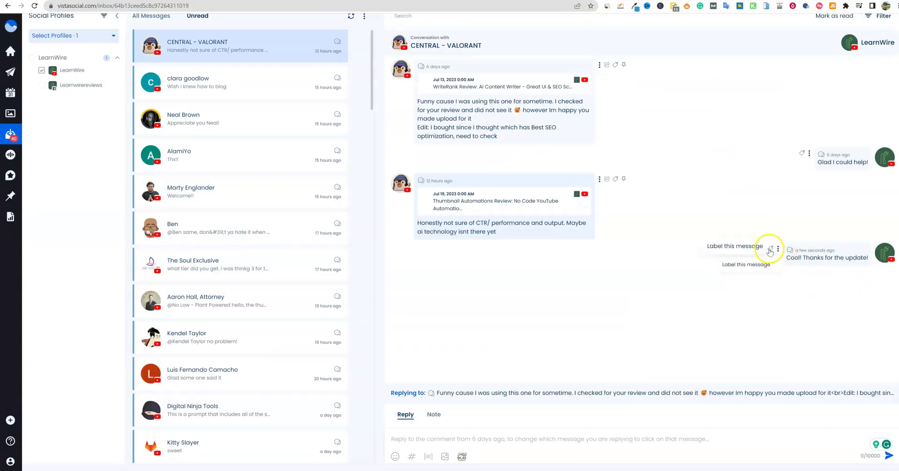
left_click_drag(843, 258, 839, 258)
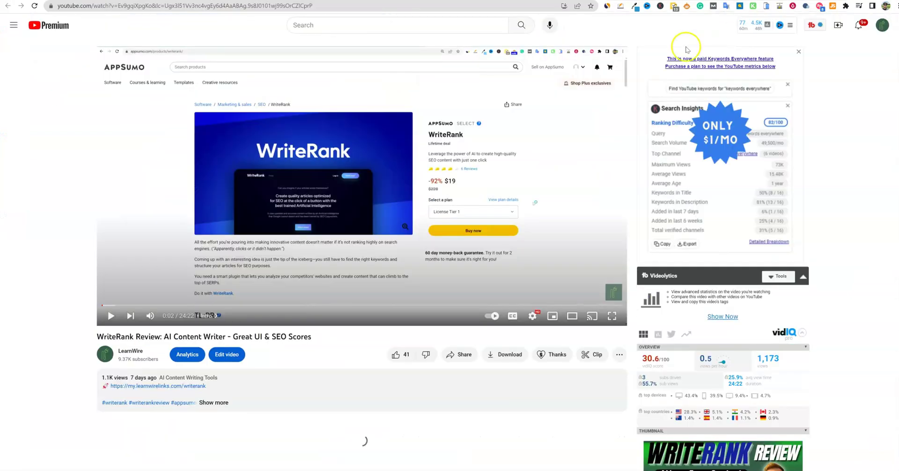
- Replace the channel's short thanks under the WriteRank comment with a fuller automated-thumbnails answer and save it
scroll(197, 403, "down", 7)
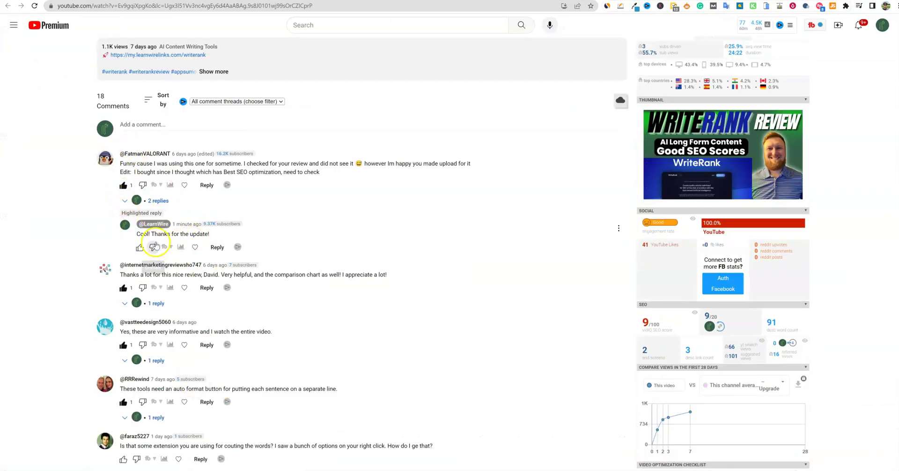
left_click(618, 229)
left_click(636, 247)
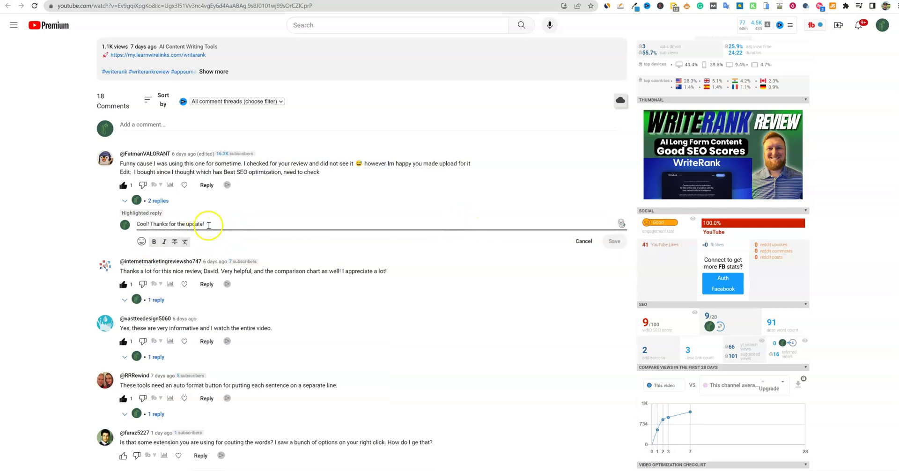
left_click_drag(209, 225, 137, 224)
type("Yeah, if using automati")
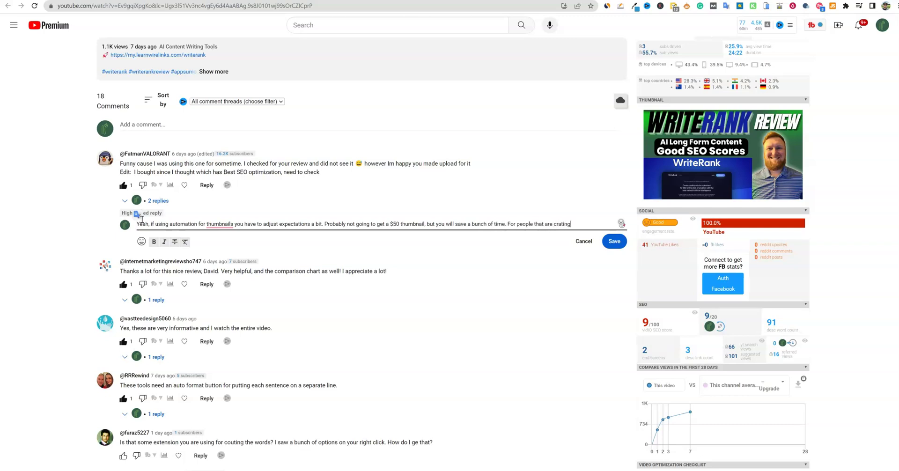
type("r week this would be great. Especially if you have multiple YT channels.")
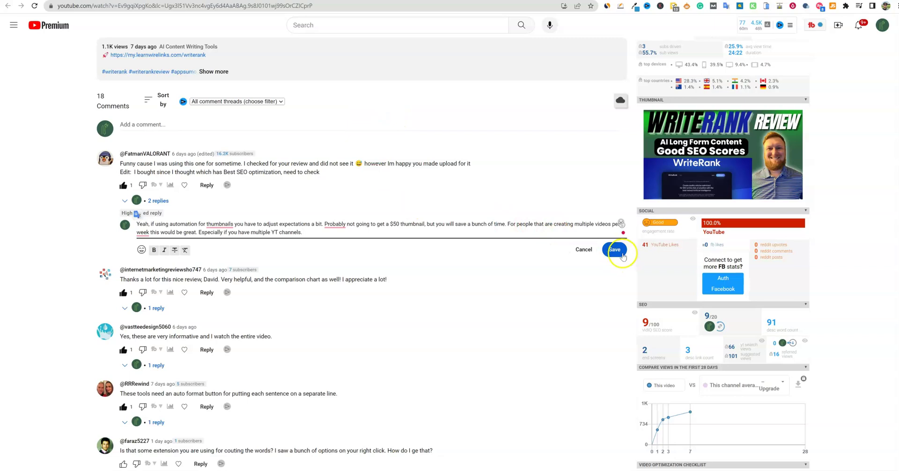
left_click(614, 250)
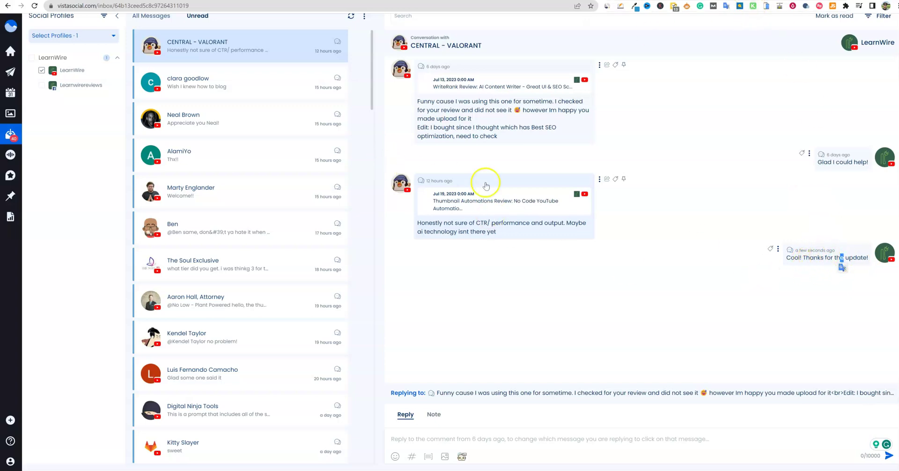
- Refresh the Vista Social inbox and open the unread 'Wish I knew how to blog' YouTube comment
scroll(486, 186, "up", 1)
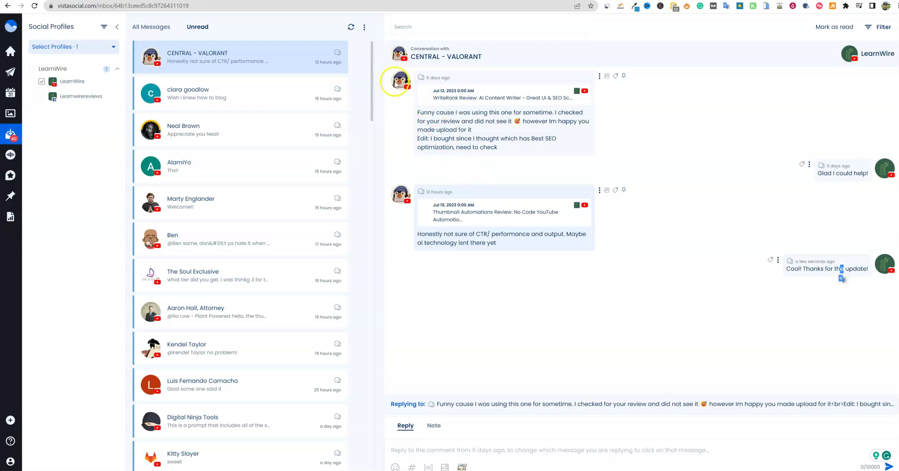
left_click(350, 29)
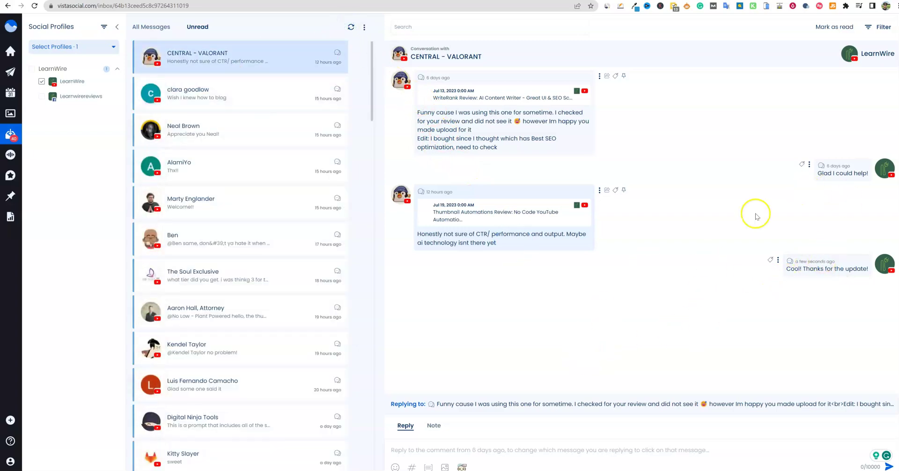
left_click(350, 26)
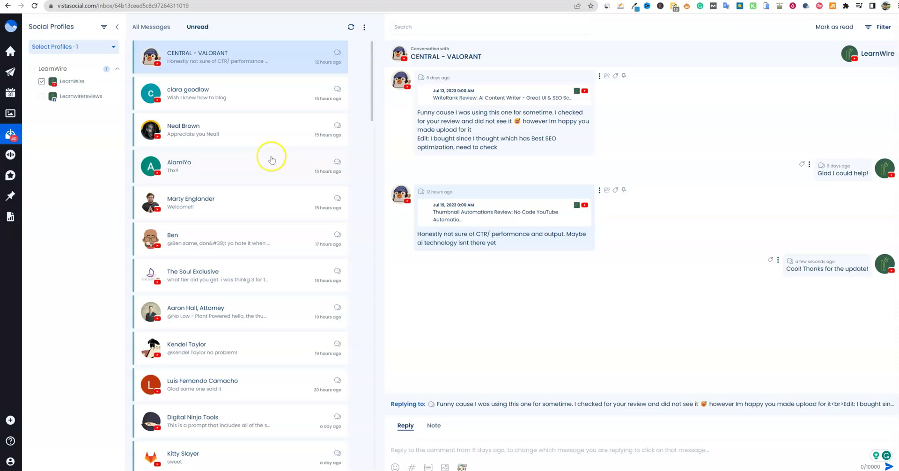
left_click(212, 93)
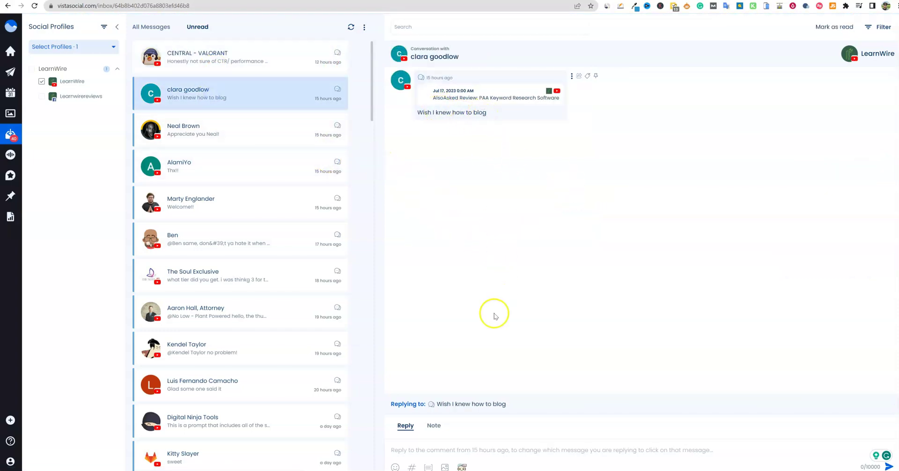
- Reply 'me too!' to the blogging comment, then move on to the next inbox conversation
left_click(409, 450)
type("me too!")
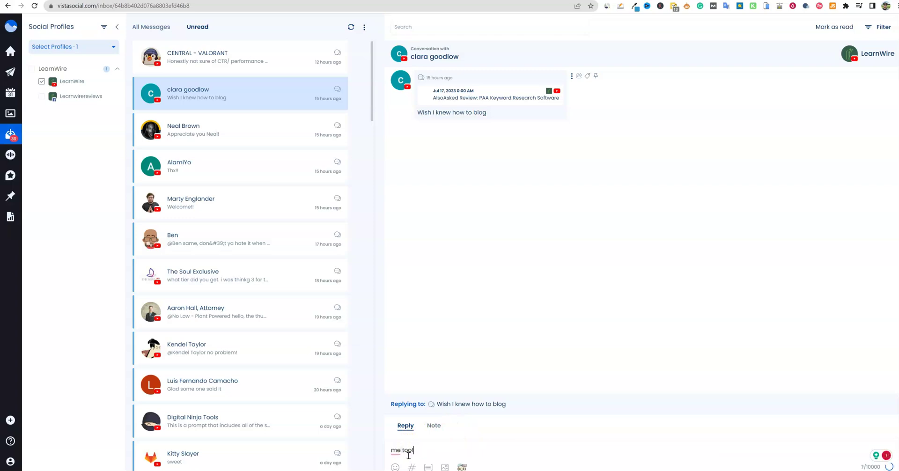
key("Return")
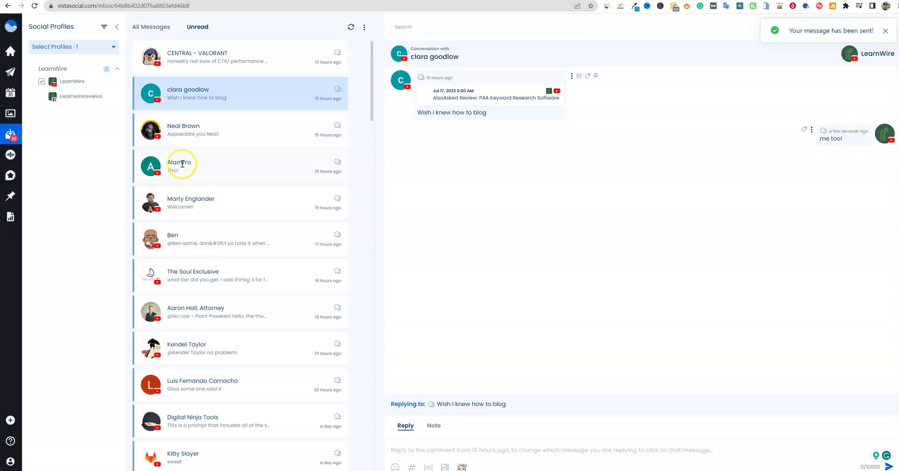
left_click(198, 133)
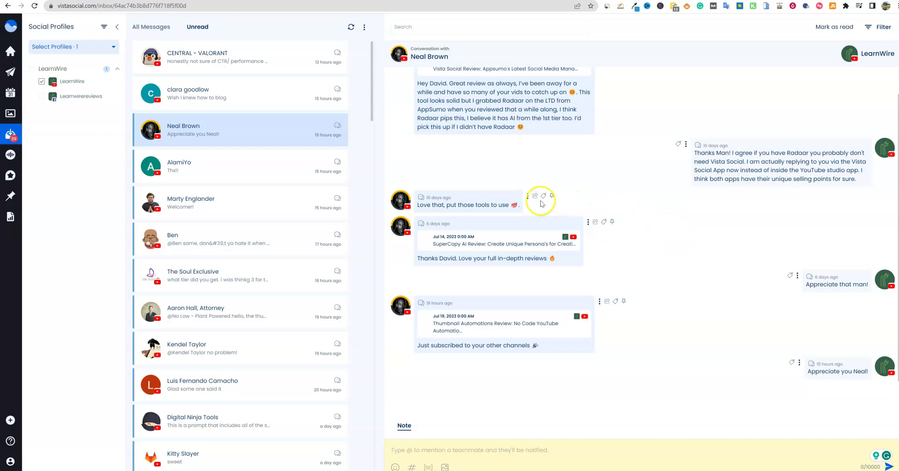
- Answer the 'Love that, put those tools to use' comment with the reply 'yep!!'
left_click(536, 197)
type("yep!!")
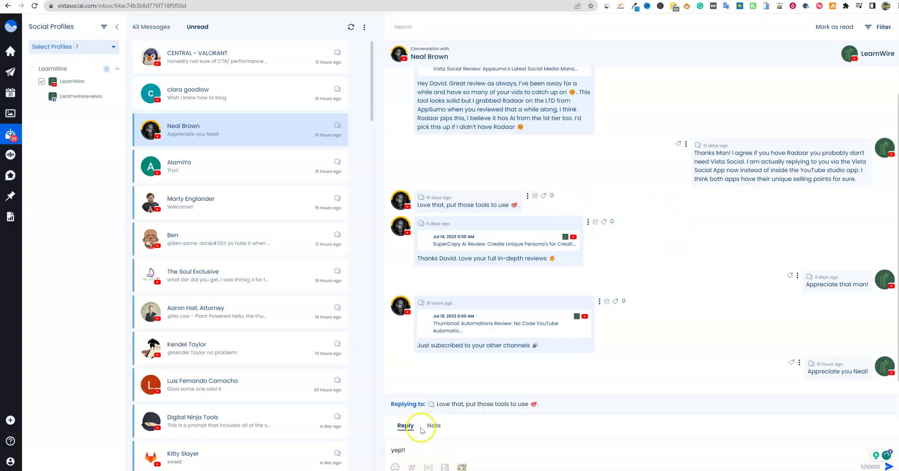
key("Return")
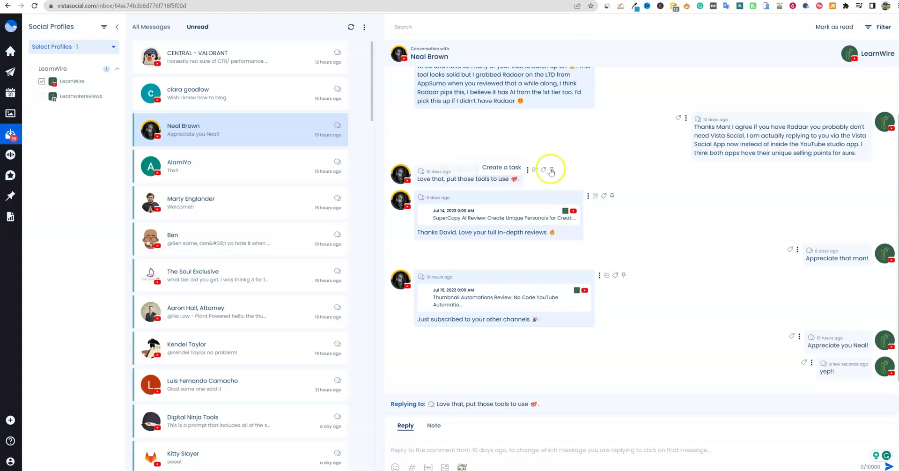
- Open the fourth conversation, about AI writing tools, and view its commented AlsoAsked Review video, paused
left_click(527, 172)
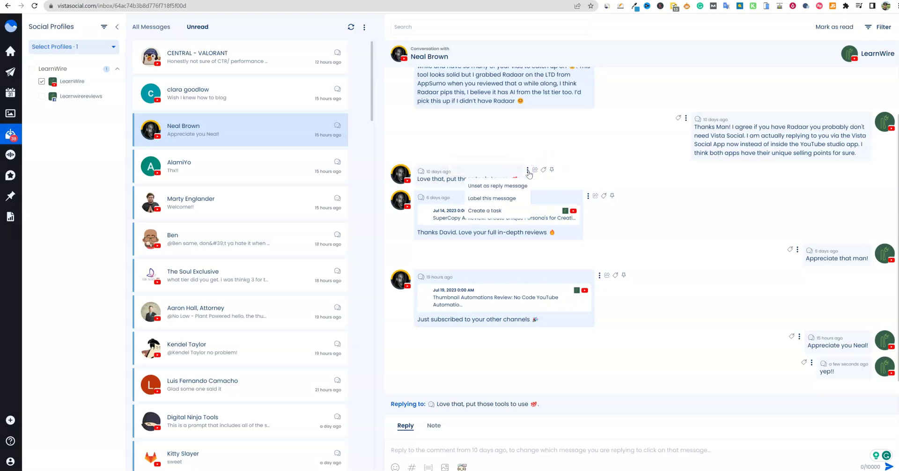
left_click(556, 201)
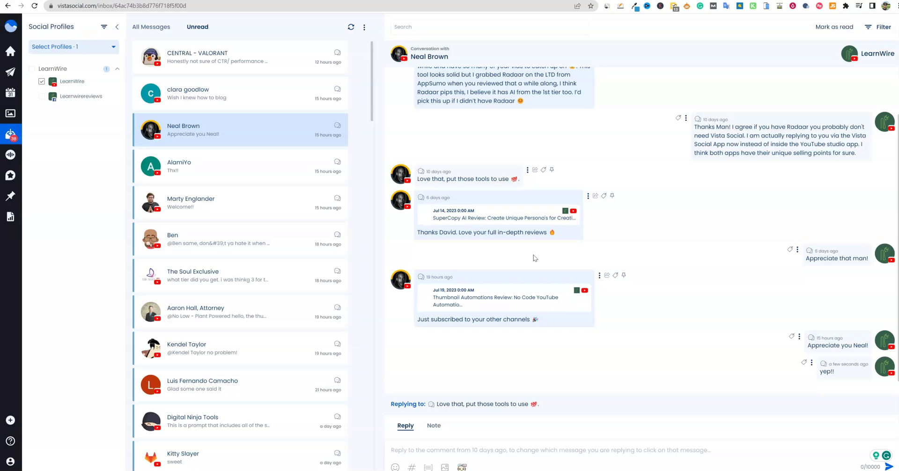
left_click(222, 170)
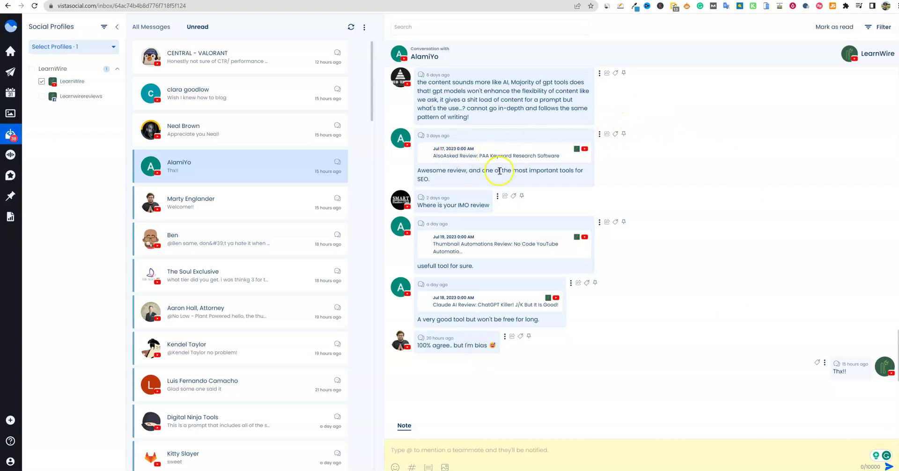
left_click(585, 148)
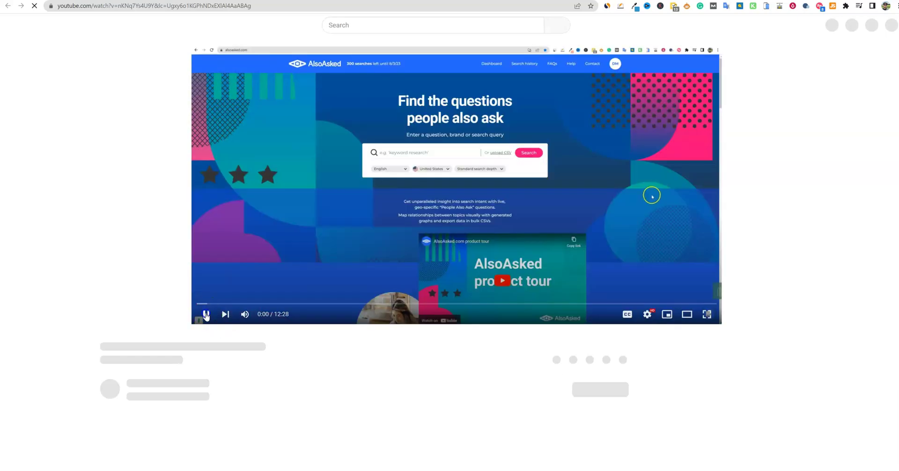
left_click(206, 314)
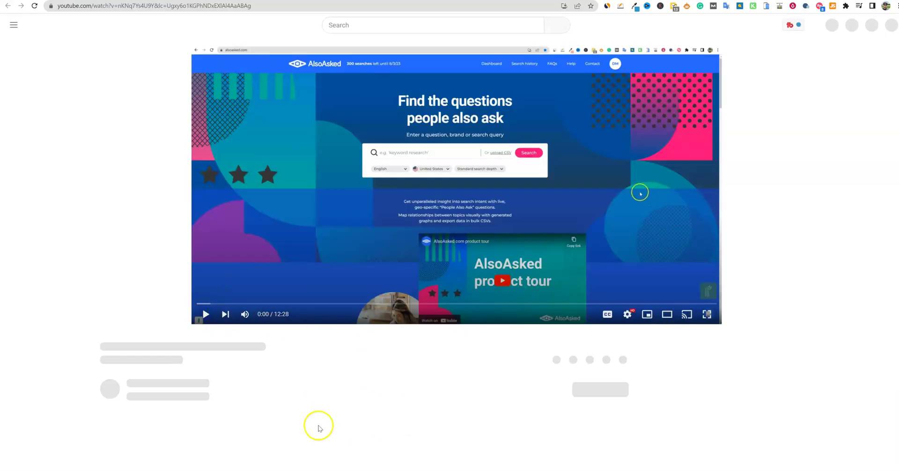
- Browse the fifth, sixth and lower inbox conversations, then switch to YouTube Studio's unresponded comments
key("ctrl+w")
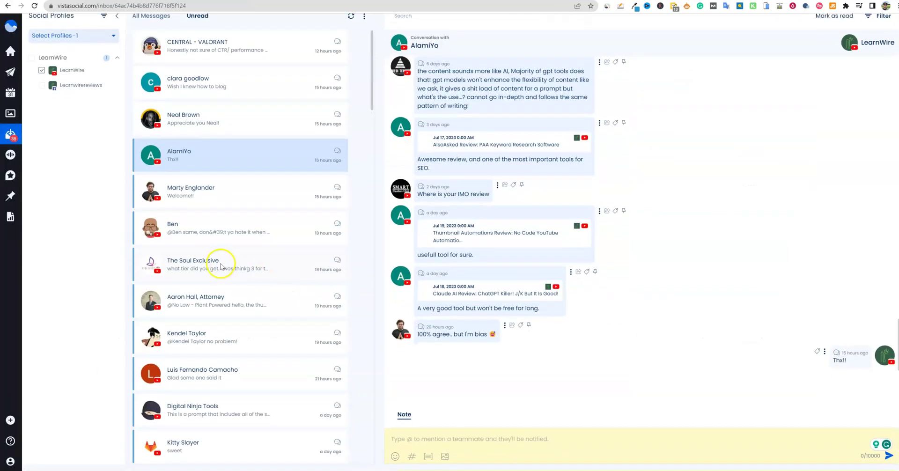
left_click(214, 299)
left_click(208, 231)
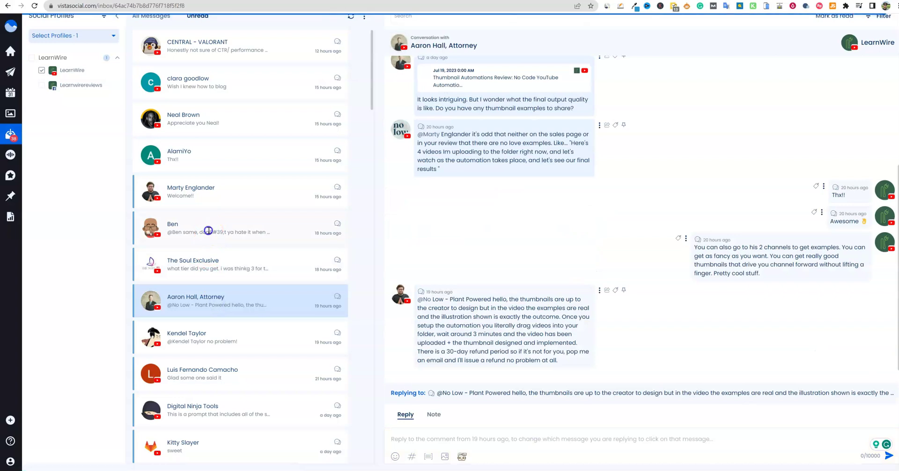
left_click(217, 193)
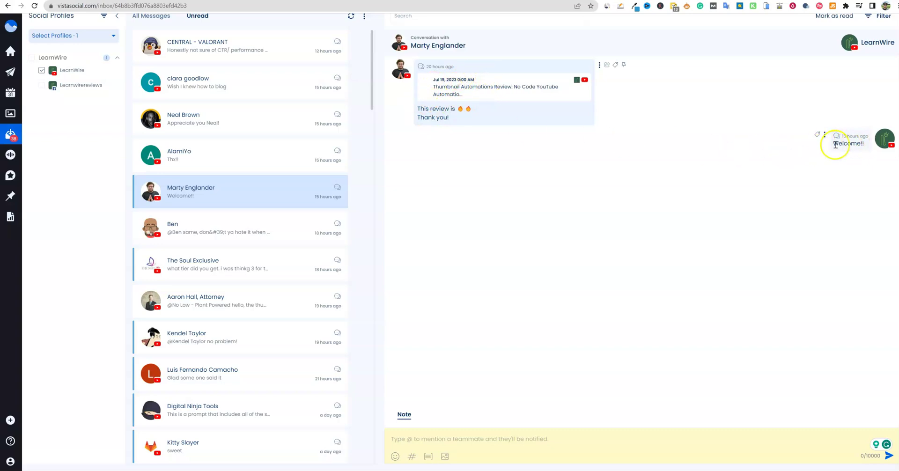
scroll(295, 168, "up", 1)
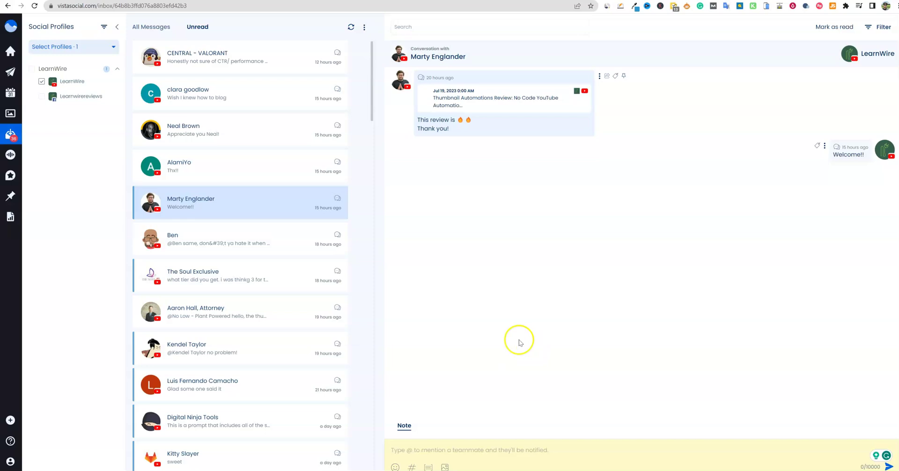
key("ctrl+Tab")
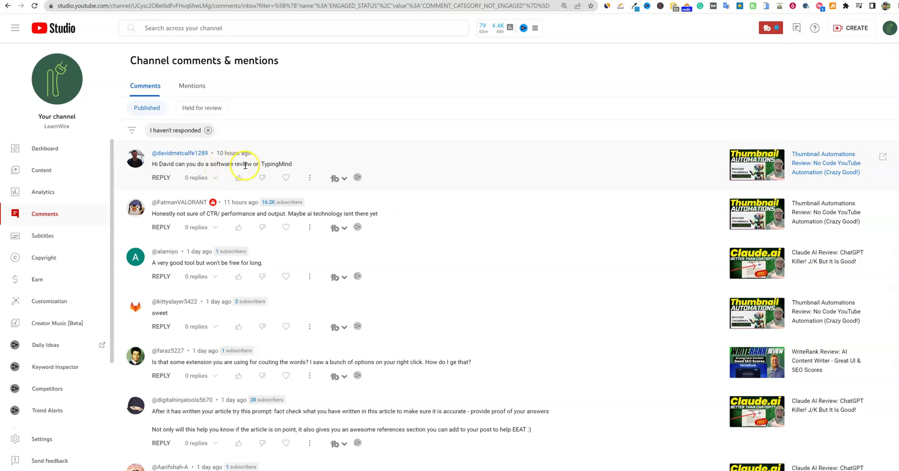
- Post the reply 'I will try!' to the TypingMind review request in YouTube Studio
left_click(161, 178)
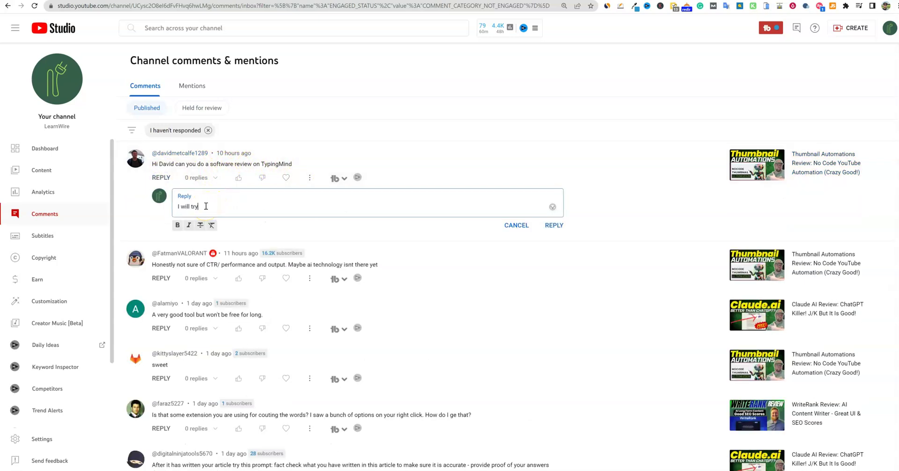
type("I will try!")
key("Return")
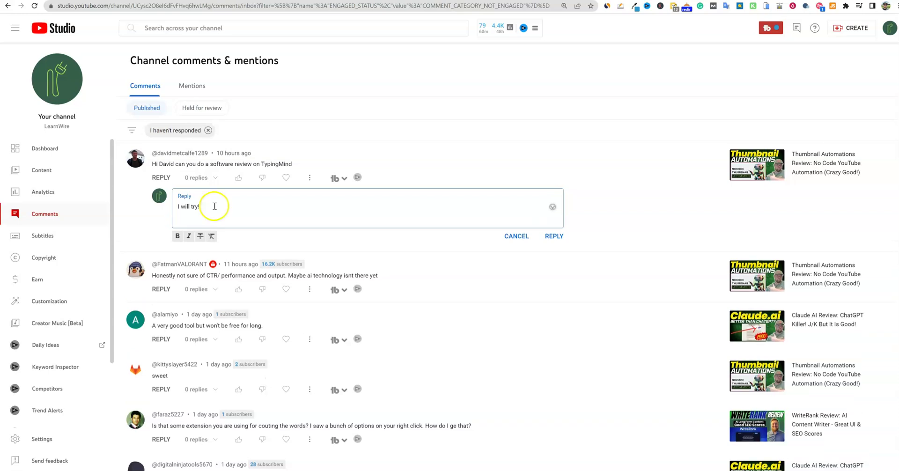
left_click(556, 237)
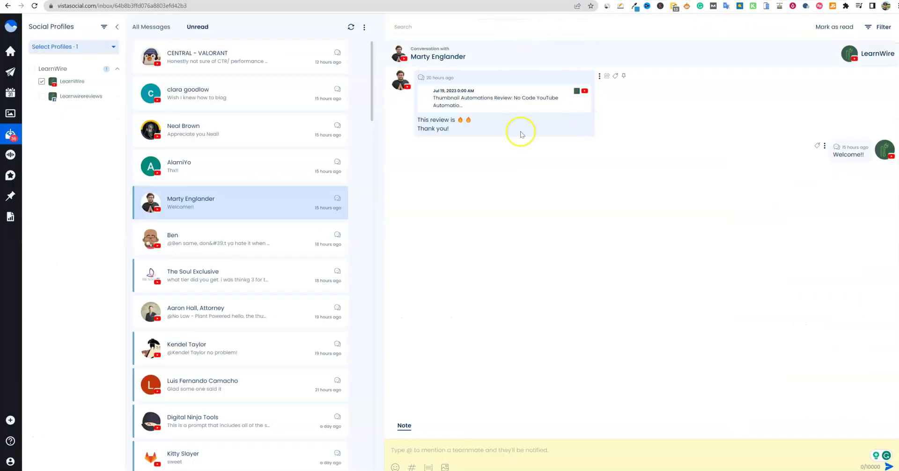
- Open the 'Honestly not sure of CTR/ performance' conversation at the top of the Vista Social inbox
left_click(224, 62)
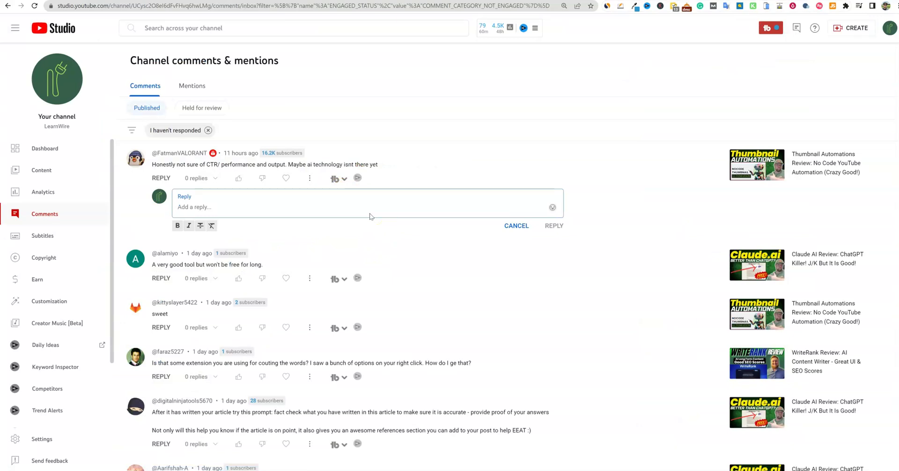
- Paste and post the prepared thumbnail-automation reply to the CTR comment, then reload the unresponded list
key("ctrl+v")
left_click(554, 238)
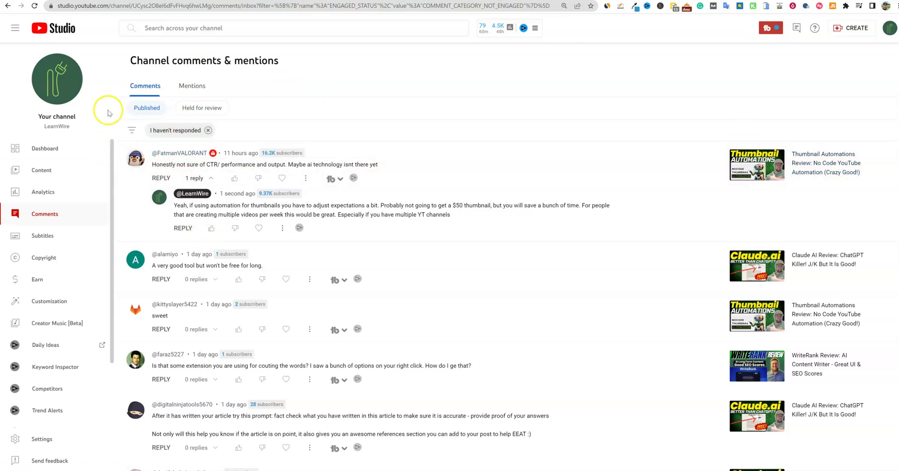
left_click(33, 6)
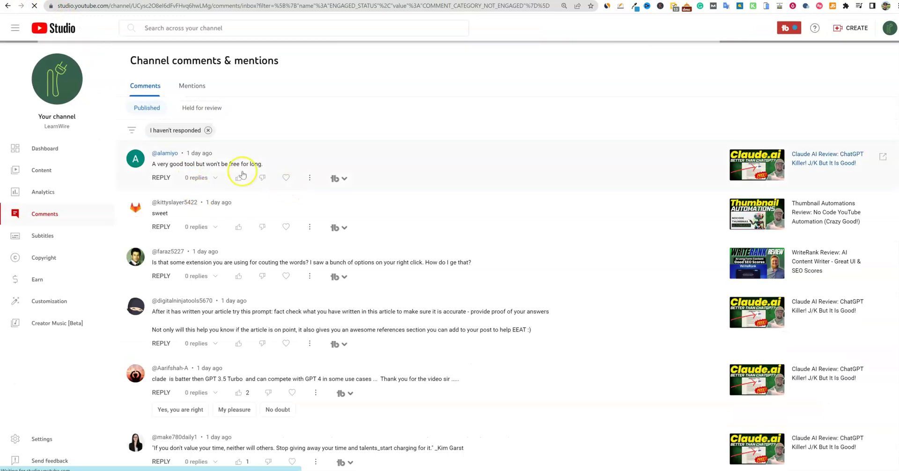
scroll(237, 245, "down", 10)
scroll(321, 255, "down", 15)
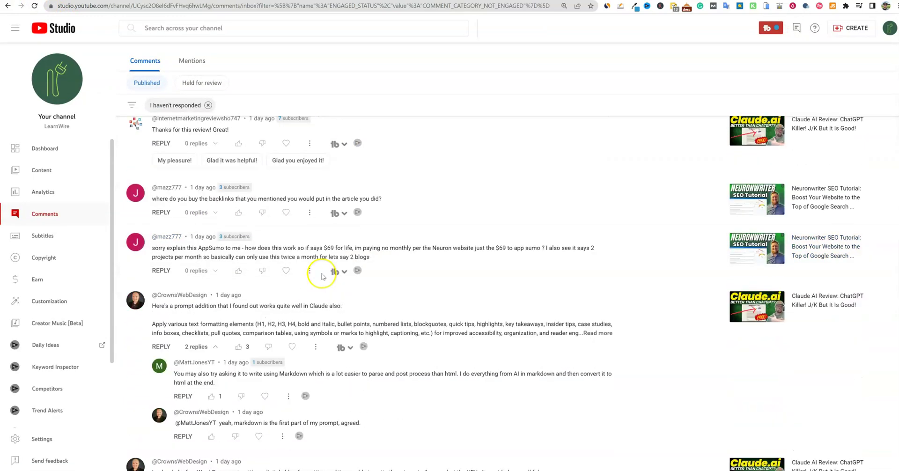
scroll(323, 274, "down", 5)
scroll(322, 267, "up", 5)
scroll(211, 256, "down", 2)
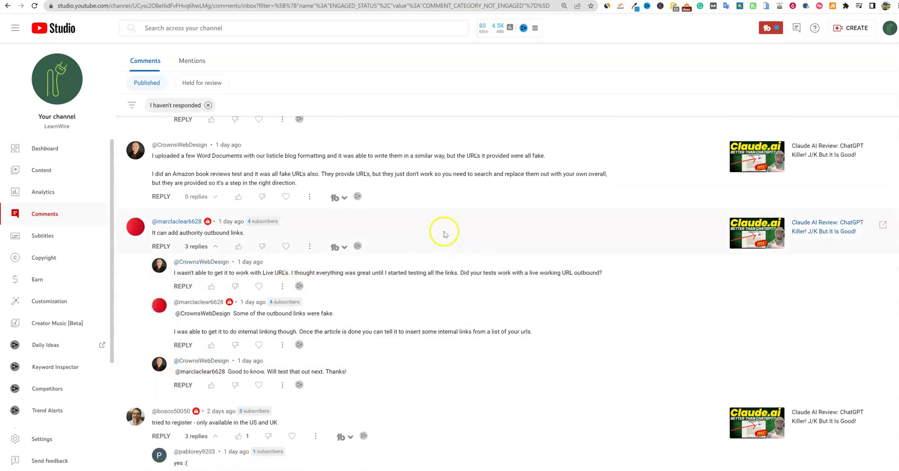
scroll(382, 284, "down", 4)
scroll(382, 284, "down", 2)
scroll(387, 283, "down", 9)
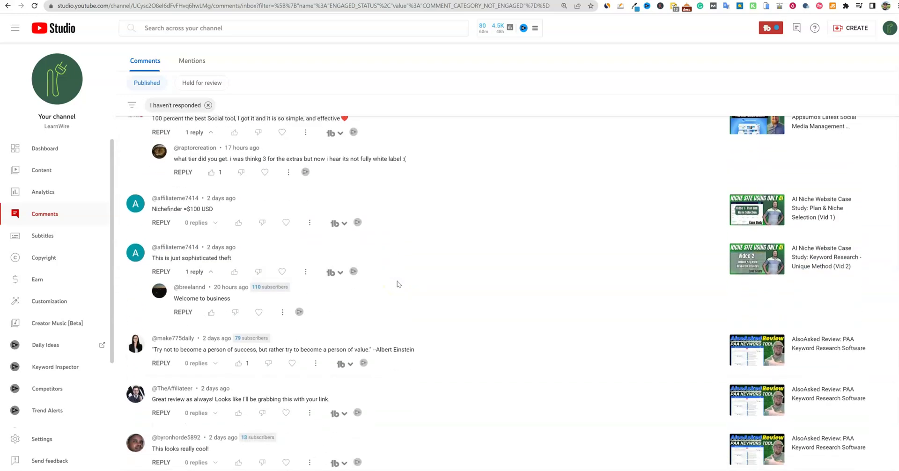
scroll(397, 284, "down", 10)
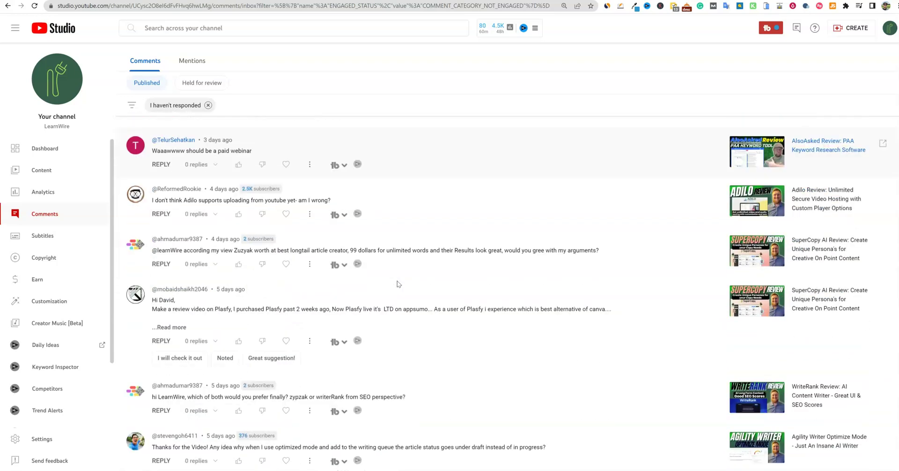
scroll(397, 284, "down", 10)
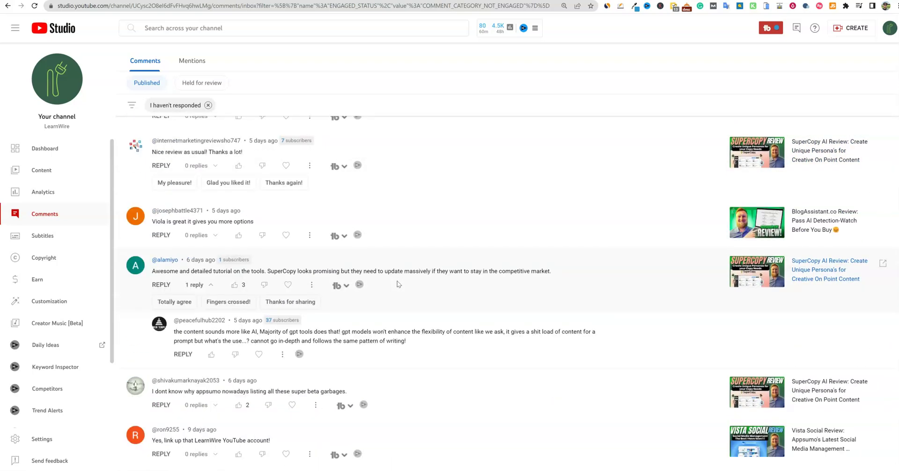
scroll(425, 263, "down", 1)
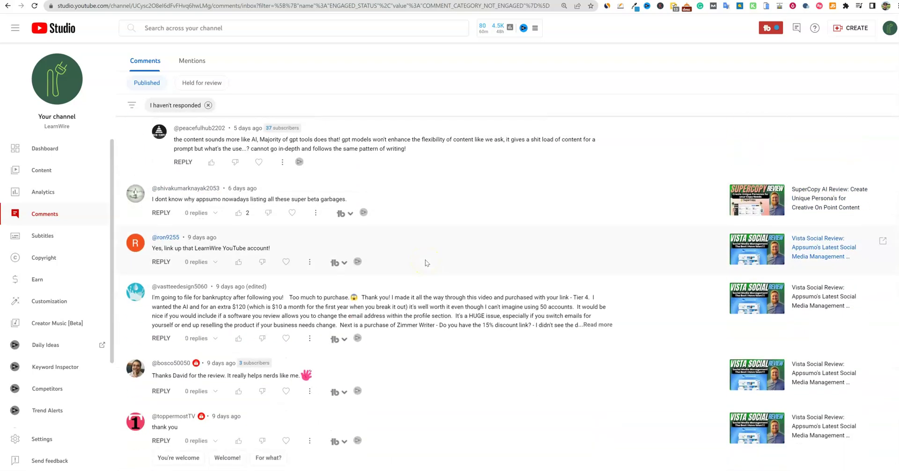
scroll(426, 263, "down", 10)
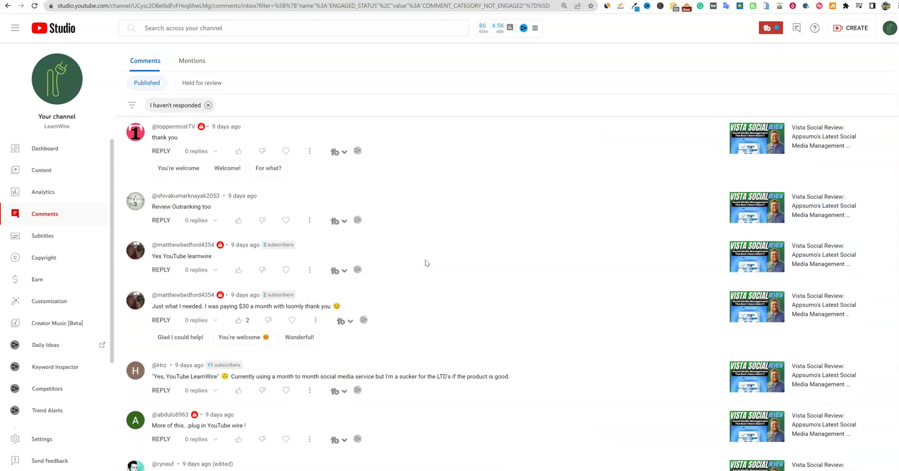
scroll(425, 263, "down", 1)
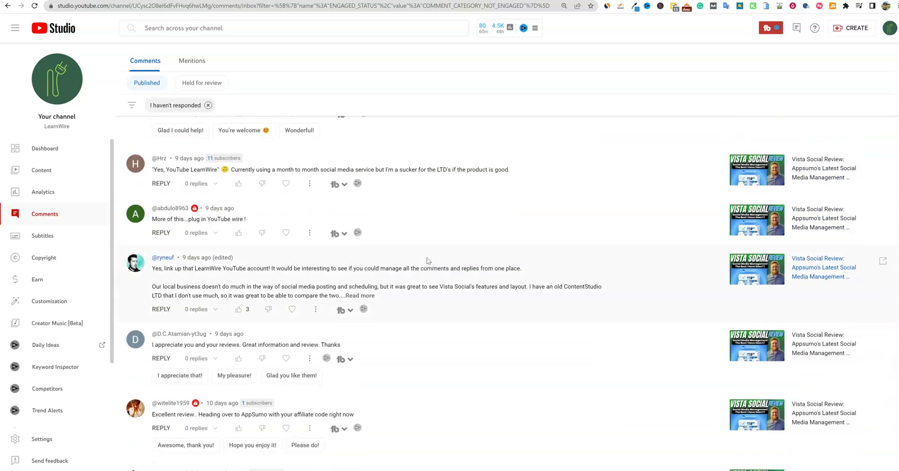
scroll(427, 257, "down", 6)
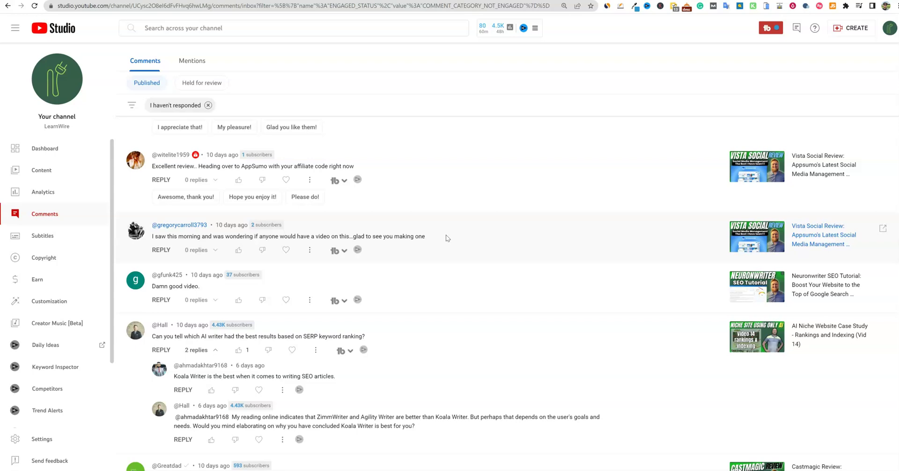
scroll(453, 214, "down", 2)
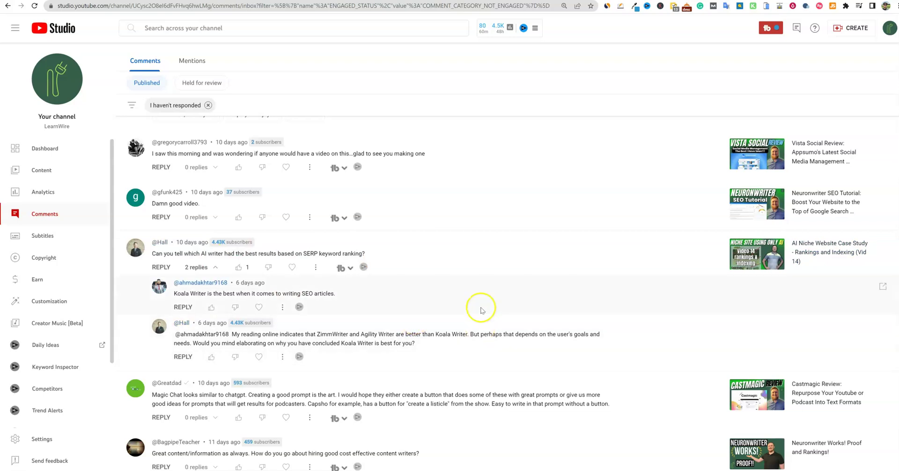
scroll(486, 310, "down", 20)
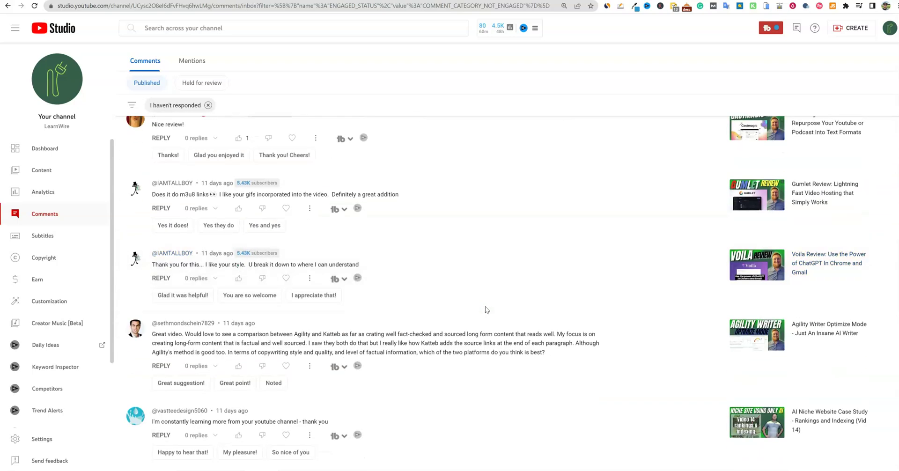
scroll(487, 310, "down", 4)
scroll(486, 309, "down", 15)
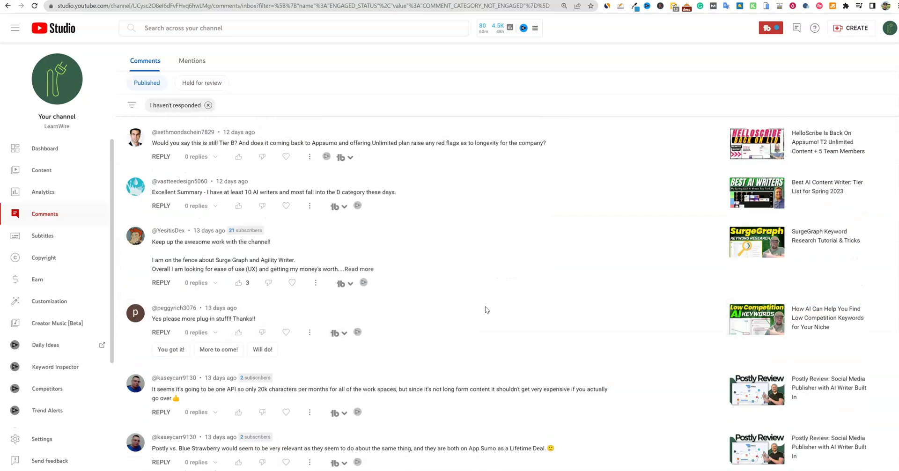
scroll(486, 309, "down", 10)
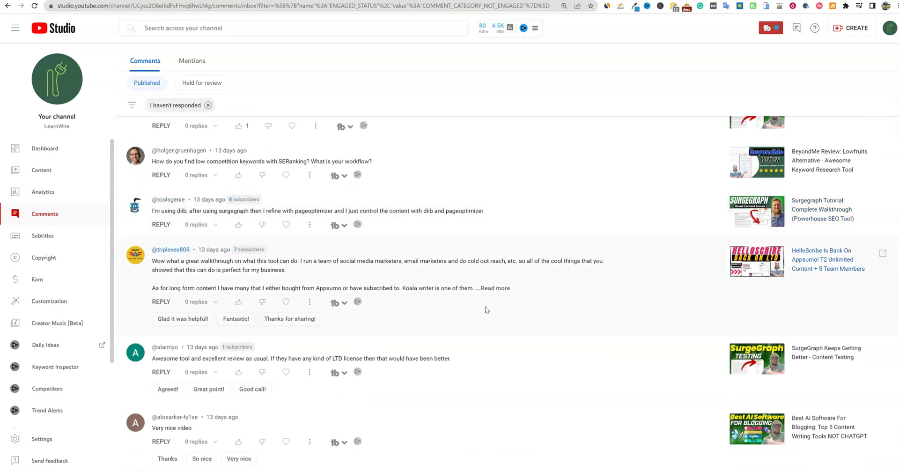
scroll(486, 309, "down", 20)
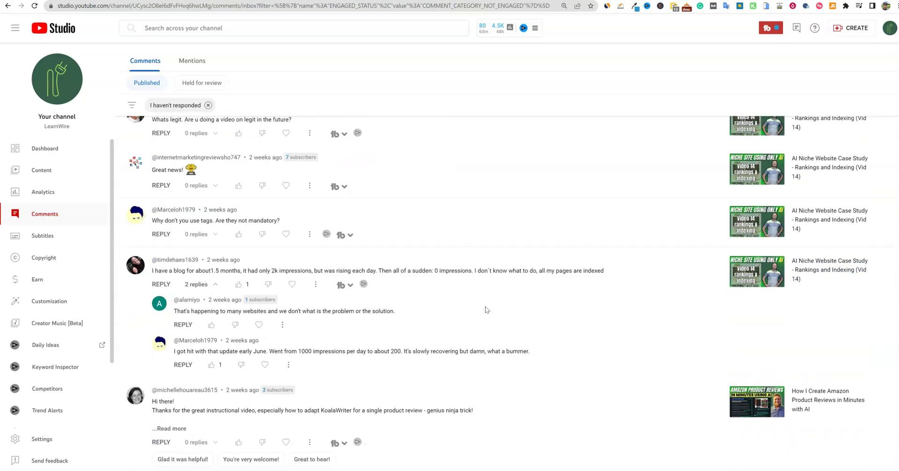
scroll(486, 309, "down", 6)
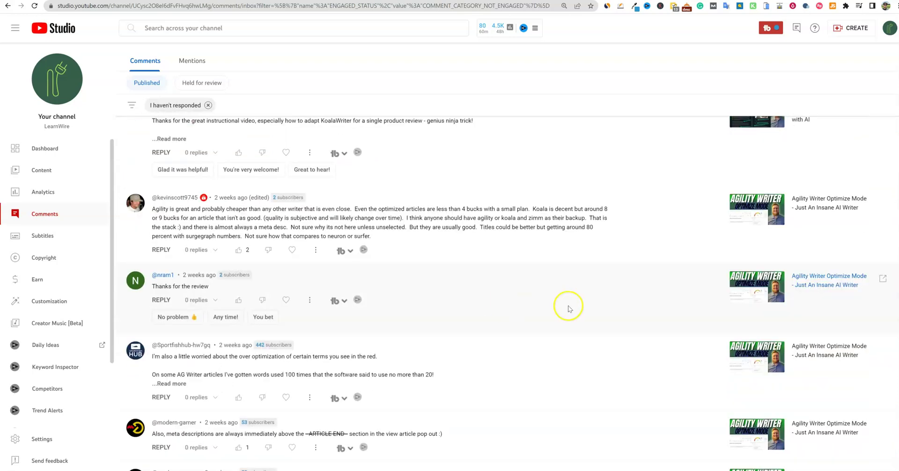
scroll(635, 275, "up", 20)
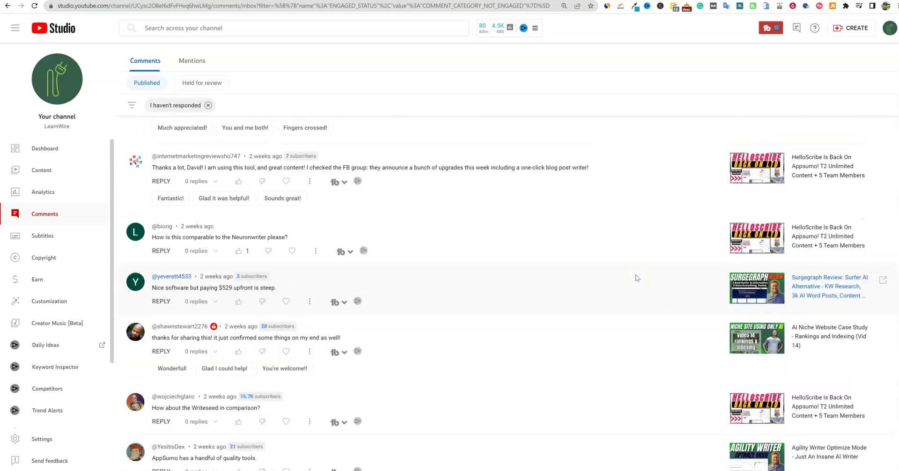
scroll(636, 278, "up", 12)
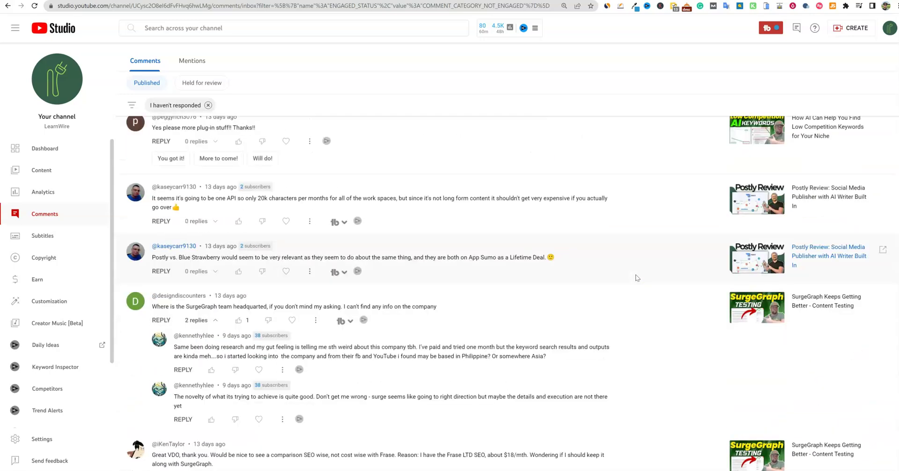
scroll(636, 277, "up", 15)
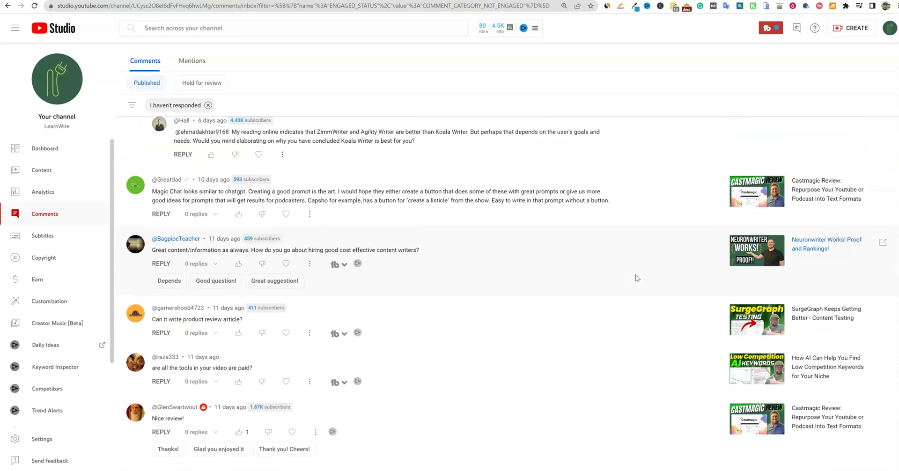
scroll(636, 277, "up", 15)
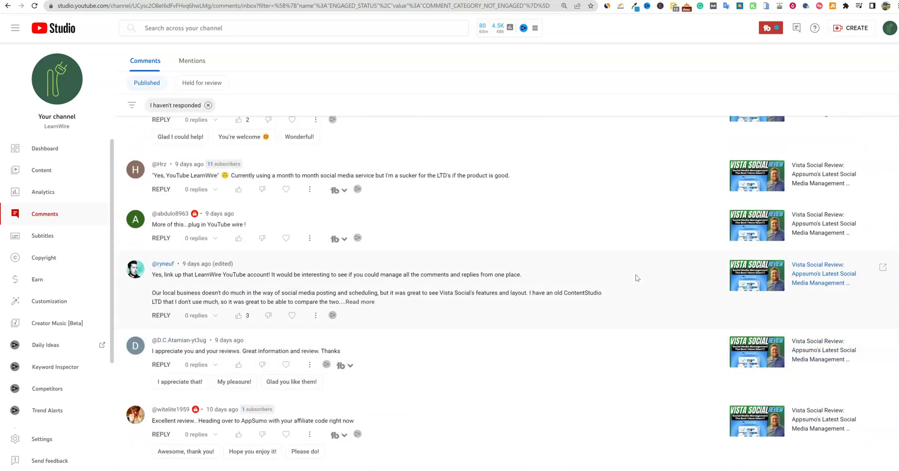
scroll(636, 278, "up", 15)
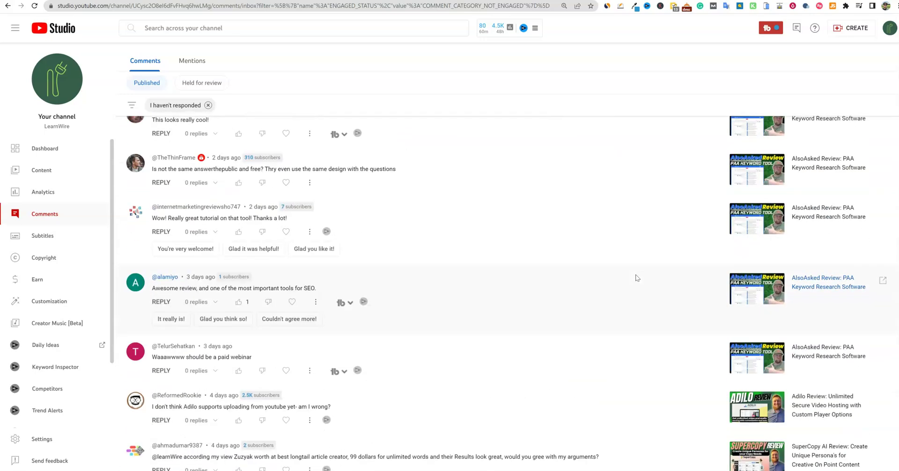
scroll(642, 271, "down", 4)
scroll(642, 271, "up", 2)
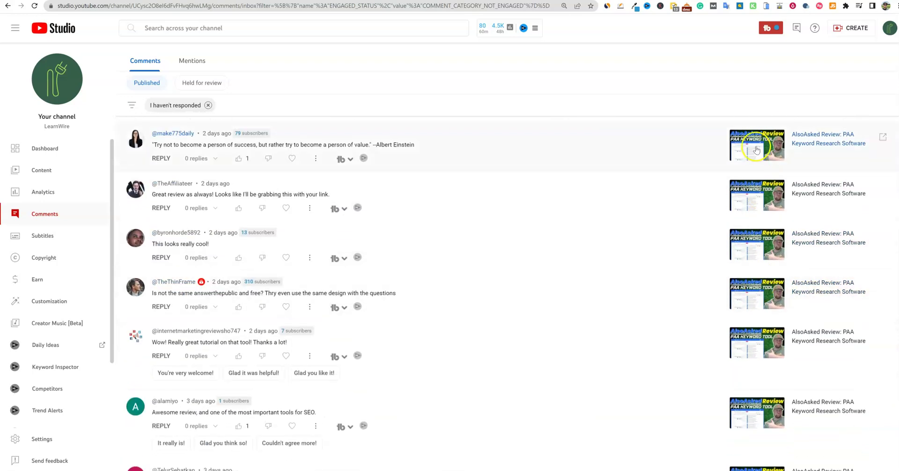
scroll(426, 327, "up", 4)
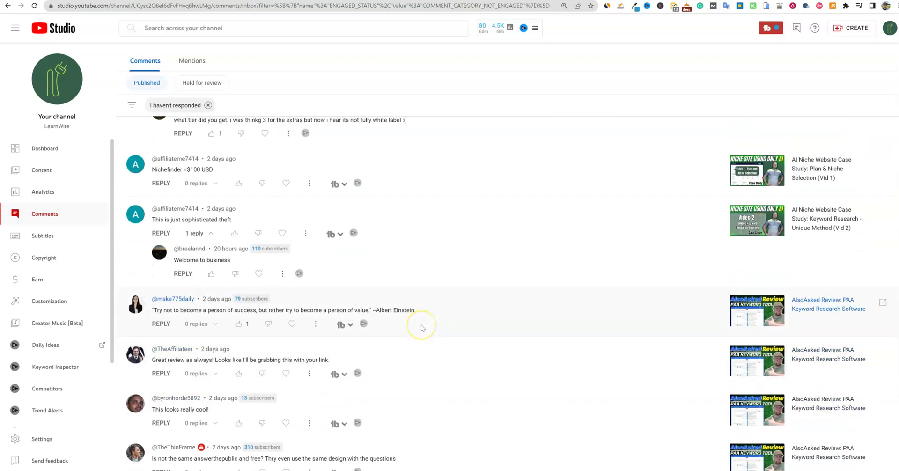
scroll(422, 328, "up", 1)
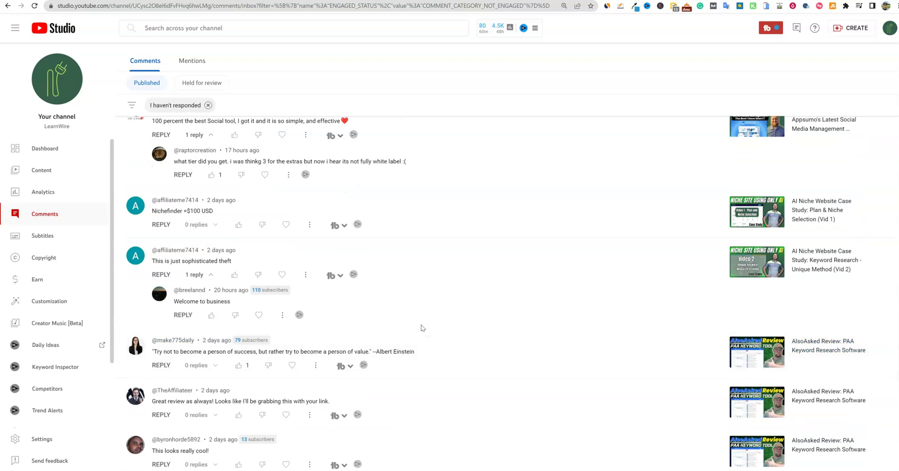
scroll(421, 328, "up", 10)
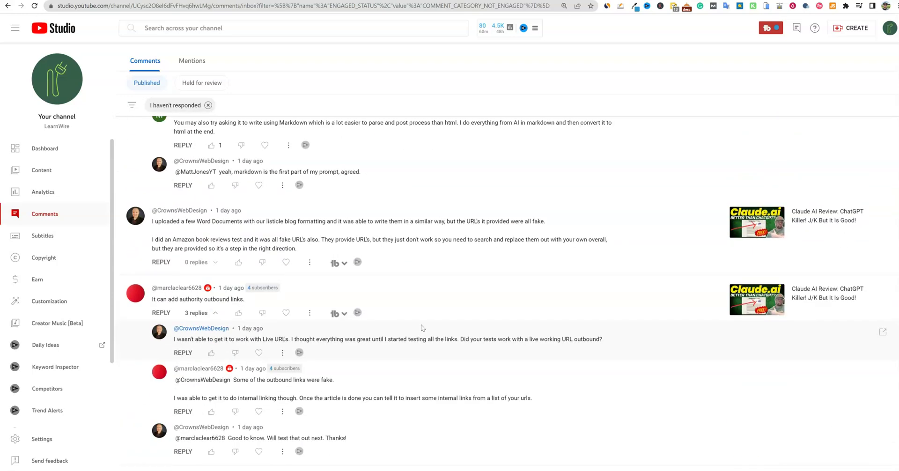
scroll(421, 328, "up", 8)
scroll(421, 325, "up", 8)
scroll(421, 328, "up", 6)
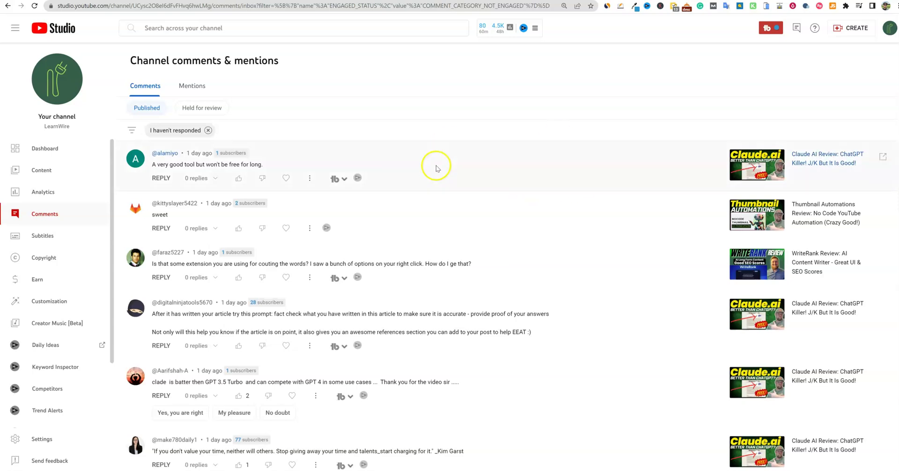
- Browse several unread inbox conversations, including the word-counting extension and 'sweet' threads
left_click(44, 148)
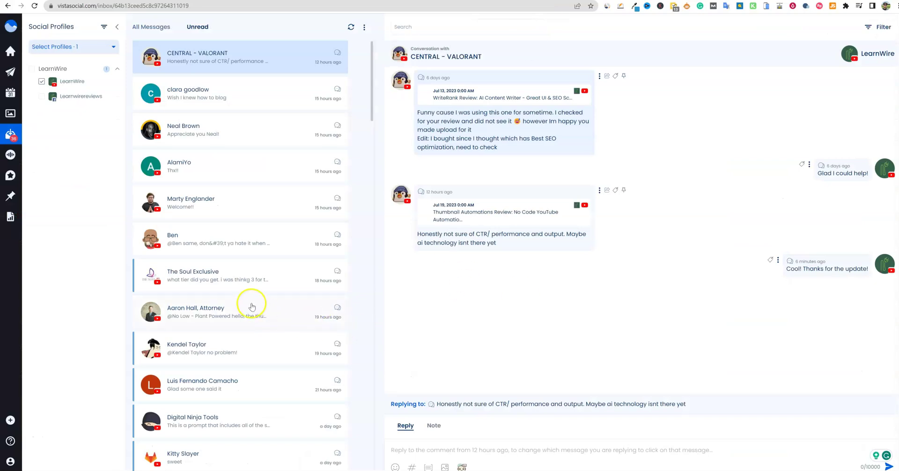
scroll(247, 310, "down", 7)
left_click(206, 305)
left_click(237, 242)
left_click(228, 203)
left_click(223, 161)
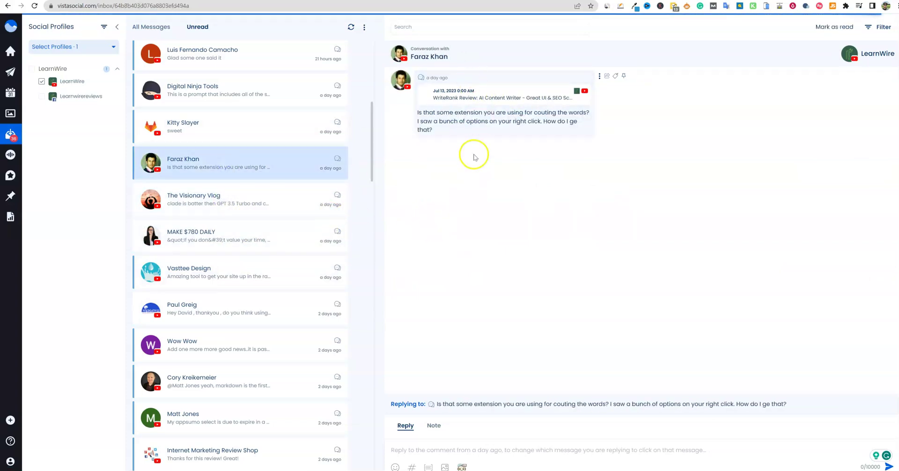
left_click(232, 130)
scroll(323, 165, "up", 3)
- Open the iFrames and modal windows conversation and scroll through its long message
left_click(300, 176)
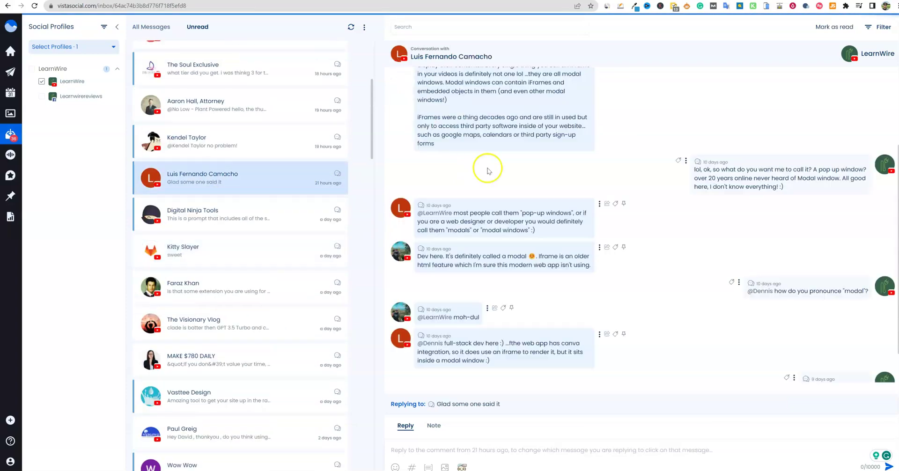
left_click(301, 180)
scroll(500, 166, "up", 3)
scroll(507, 165, "down", 3)
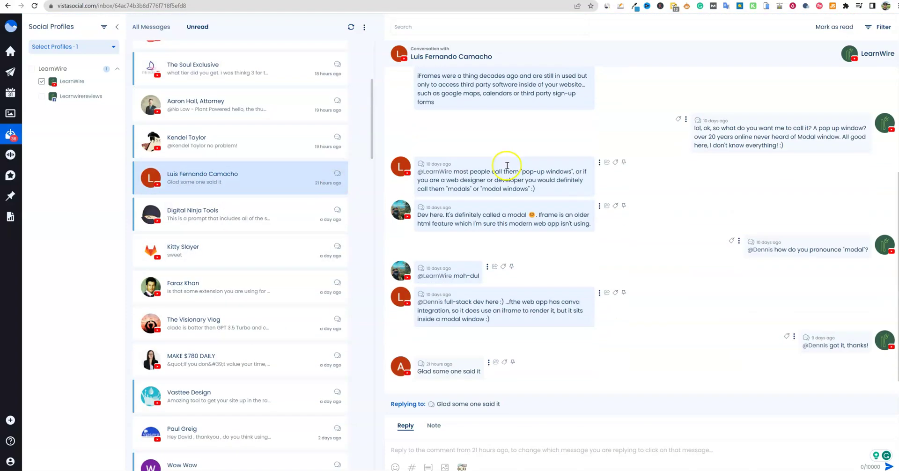
scroll(608, 310, "up", 2)
scroll(609, 314, "down", 1)
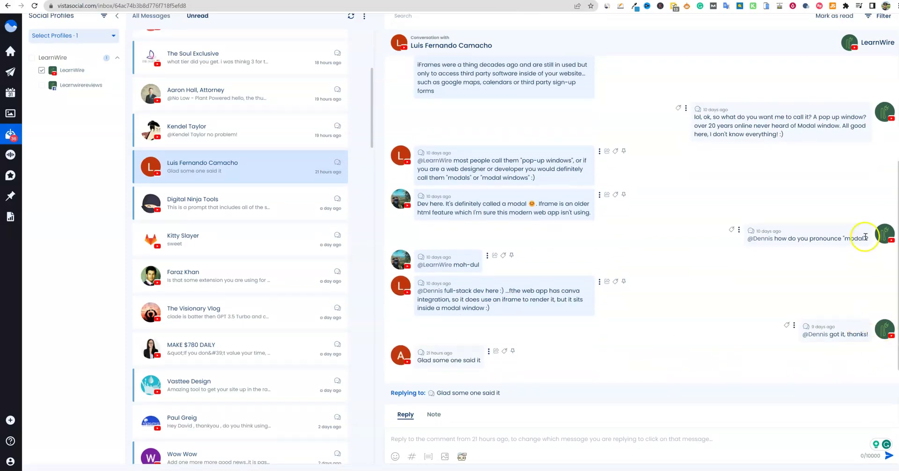
scroll(866, 234, "up", 3)
scroll(829, 239, "up", 1)
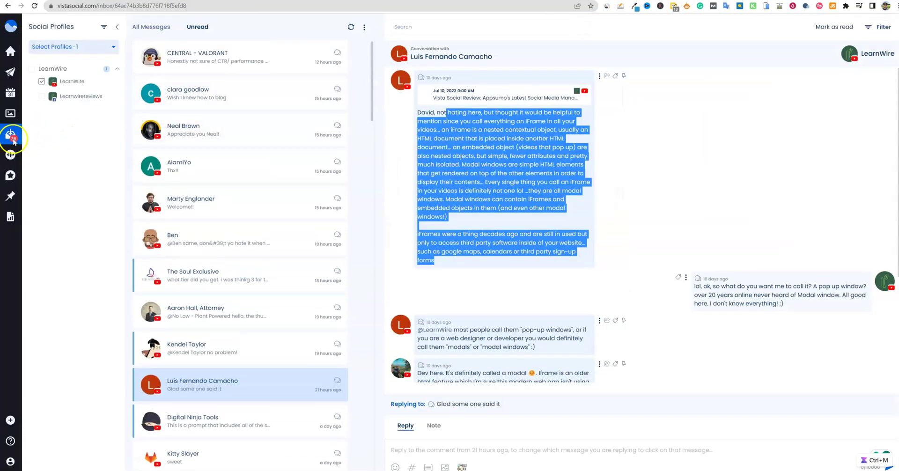
mouse_move(9, 136)
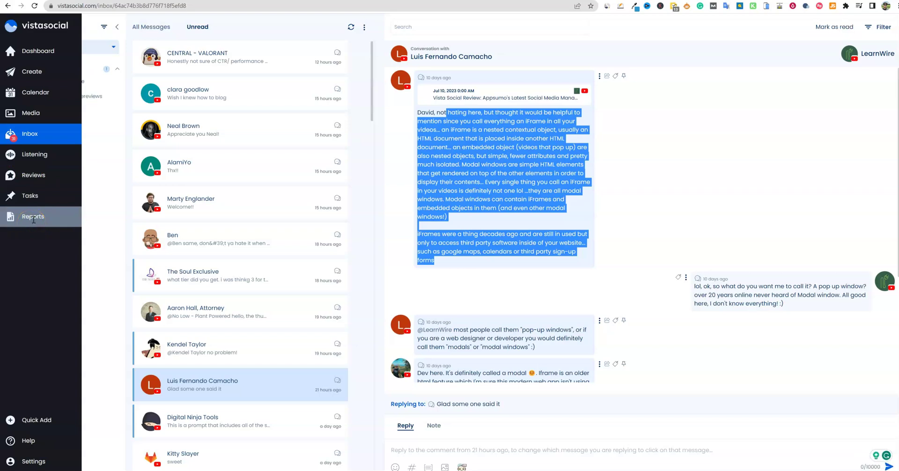
left_click(32, 70)
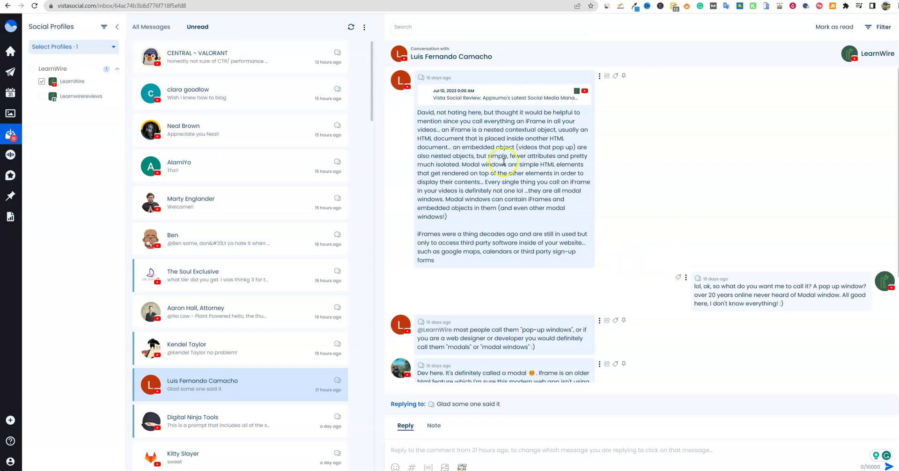
mouse_move(10, 415)
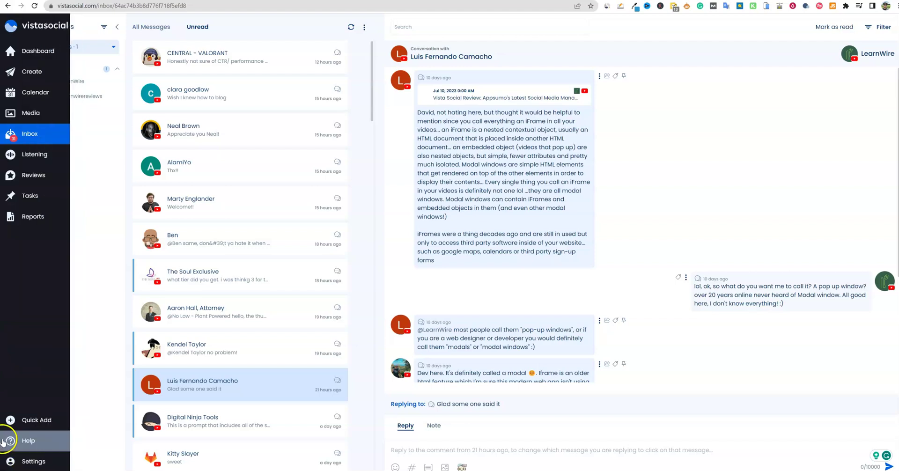
left_click(44, 421)
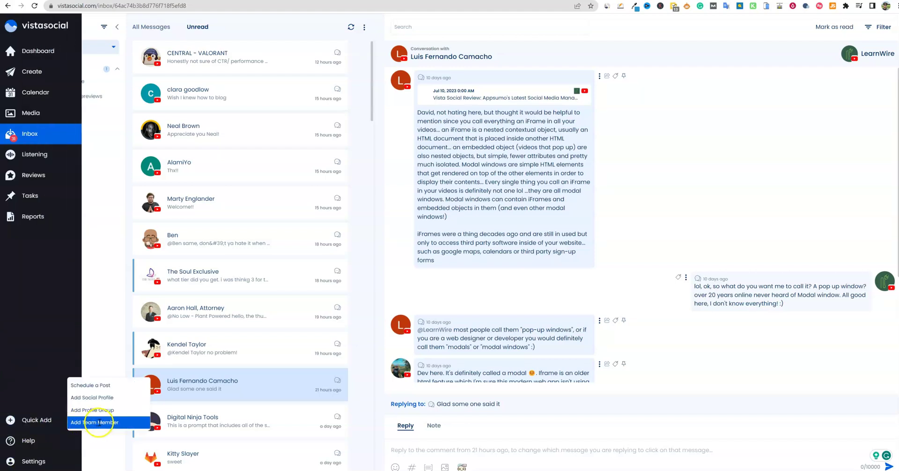
left_click(99, 423)
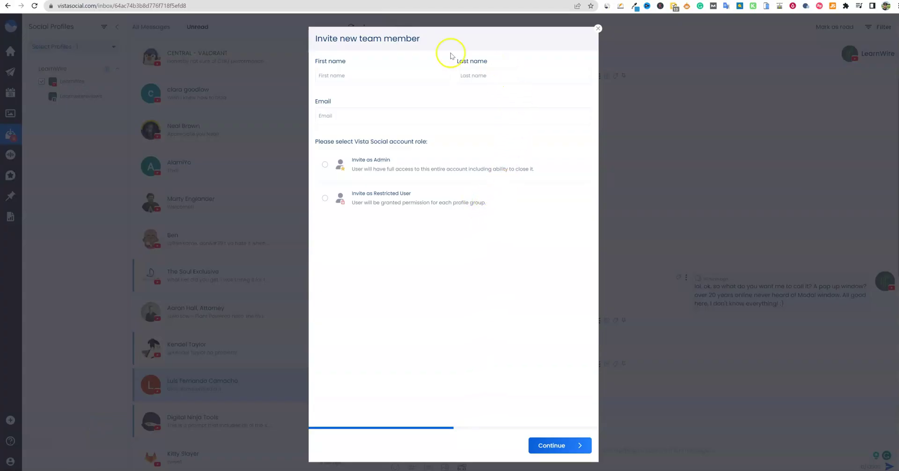
left_click(598, 30)
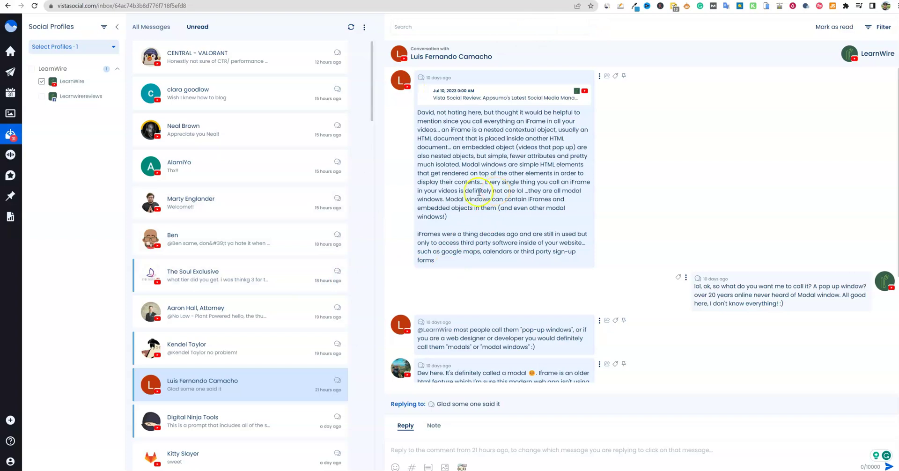
mouse_move(20, 114)
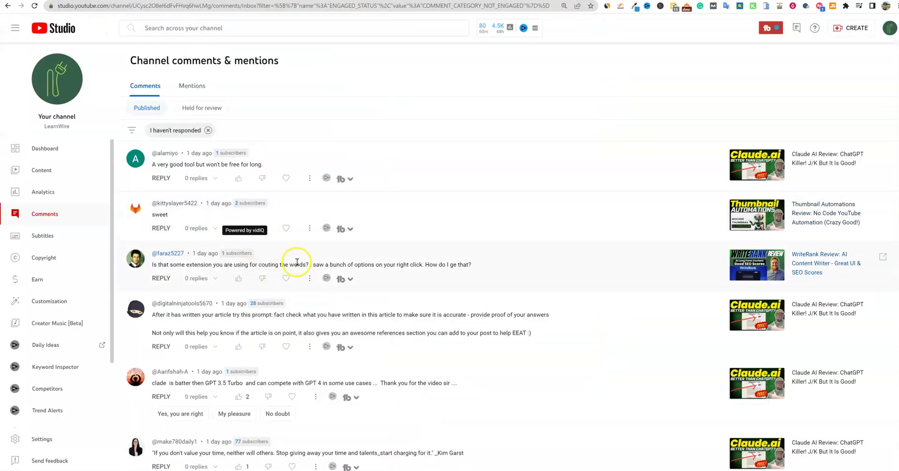
scroll(298, 253, "down", 5)
scroll(295, 307, "up", 3)
scroll(295, 309, "up", 2)
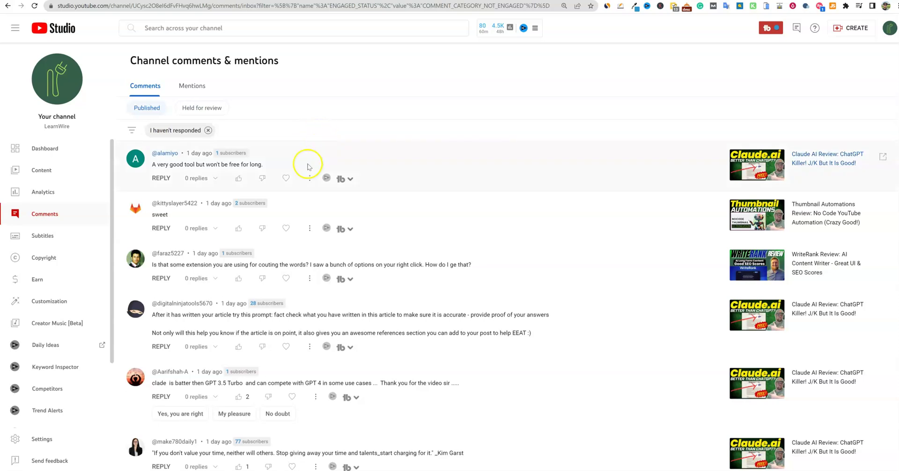
left_click(532, 1)
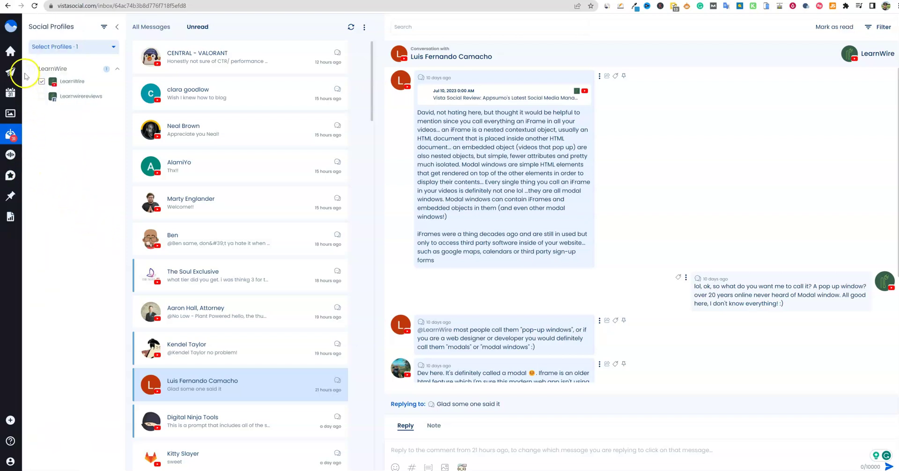
mouse_move(12, 74)
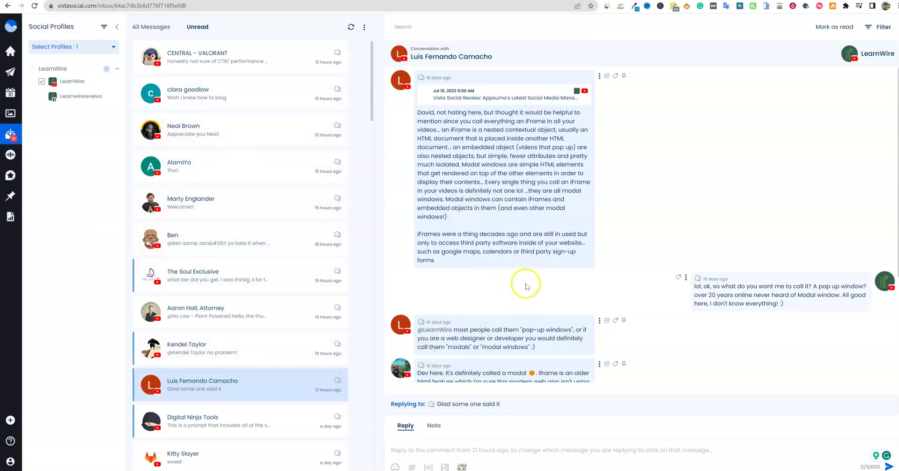
mouse_move(33, 190)
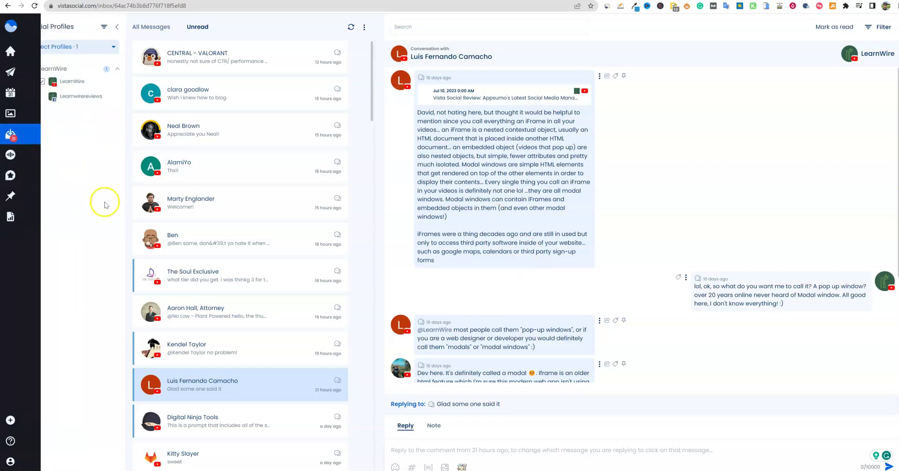